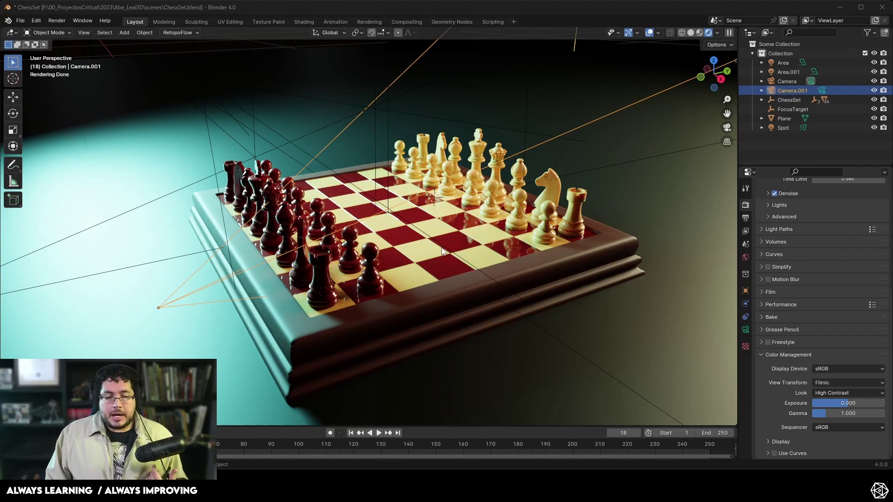
Step: Orbit the rendered chessboard view to a new angle, zooming out and back in
middle_click_drag(442, 251, 458, 250)
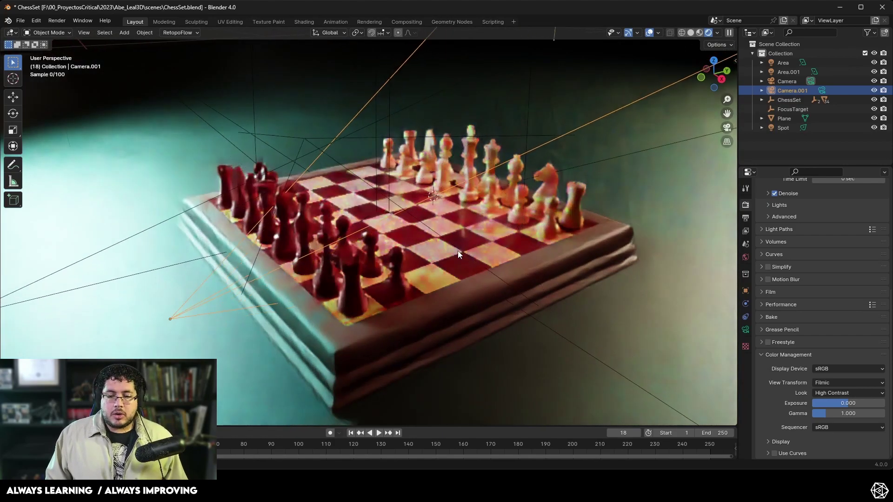
middle_click_drag(448, 202, 561, 259)
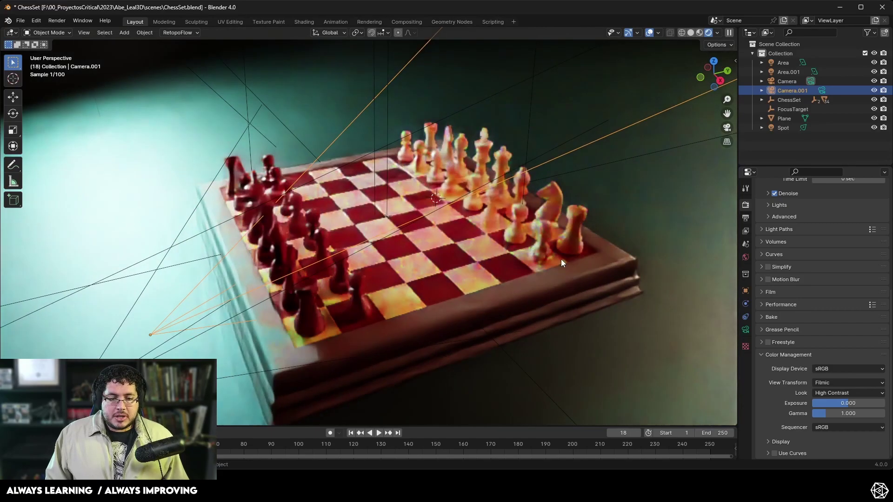
scroll(514, 260, "down", 3)
scroll(514, 264, "up", 4)
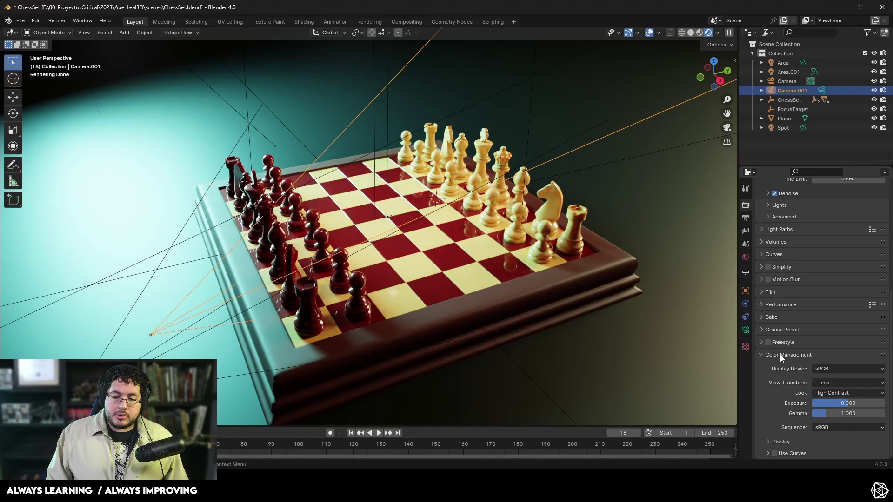
Step: Preview the scene under the Standard view transform, then under Filmic
left_click(825, 382)
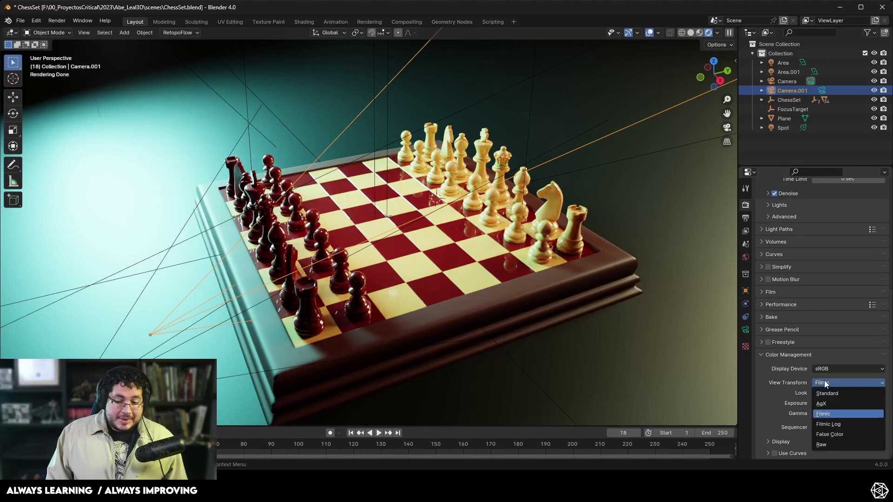
left_click(827, 394)
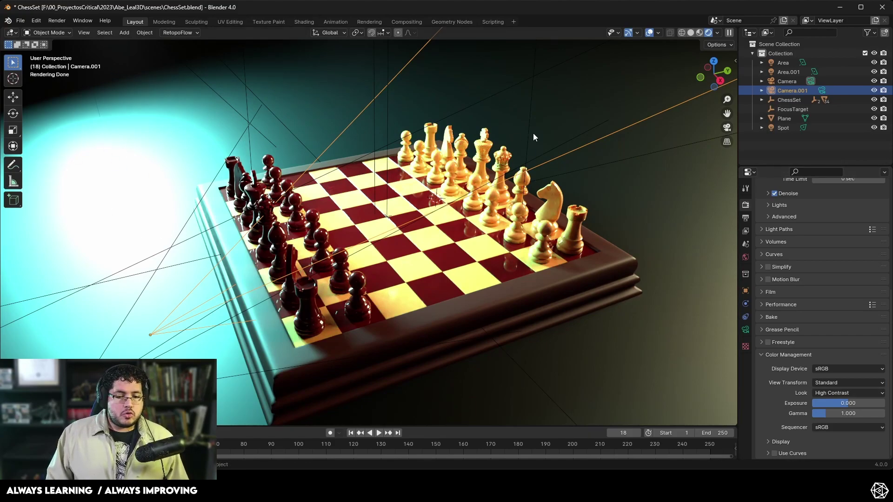
left_click(850, 383)
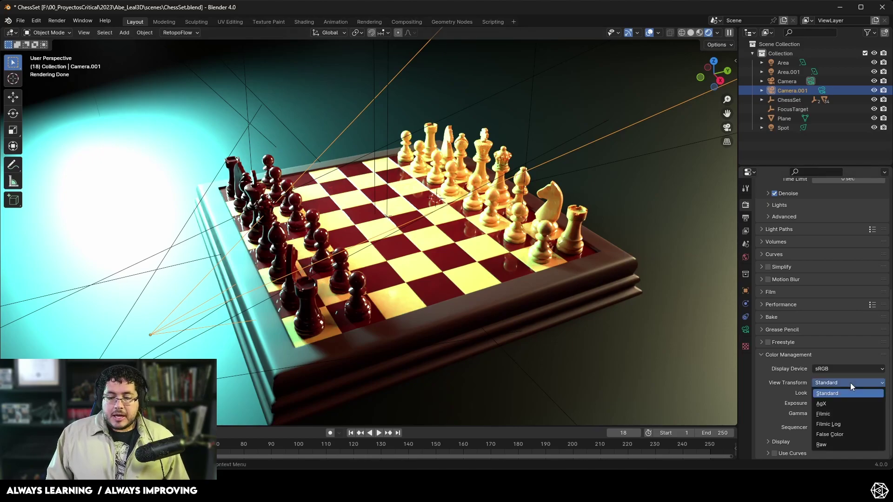
left_click(844, 408)
Step: From a lower angle on the board, switch the view transform to AgX
middle_click_drag(495, 233, 493, 212)
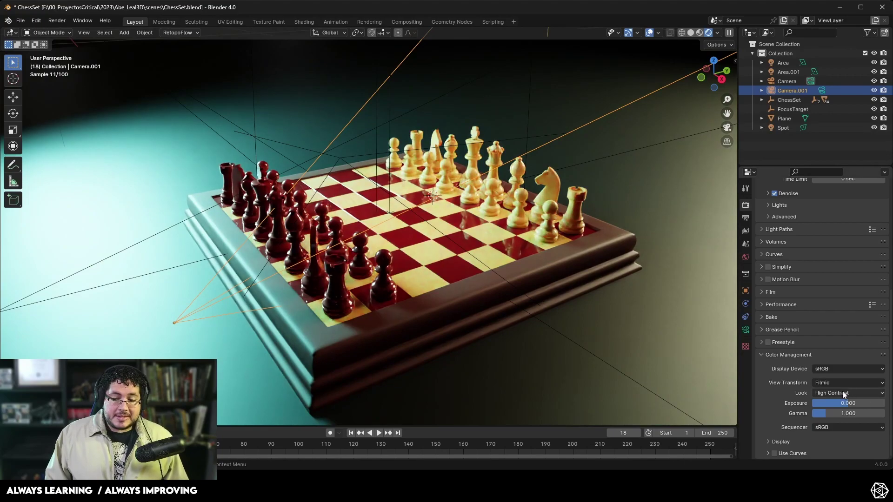
left_click(842, 382)
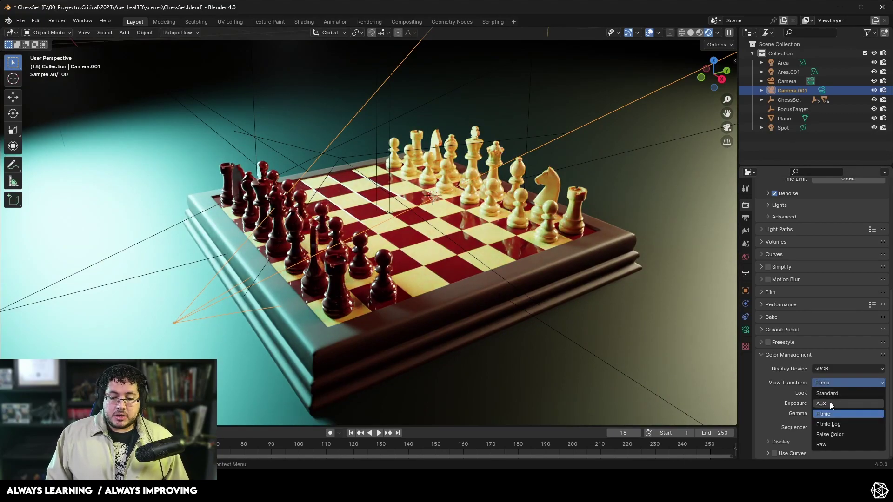
left_click(830, 403)
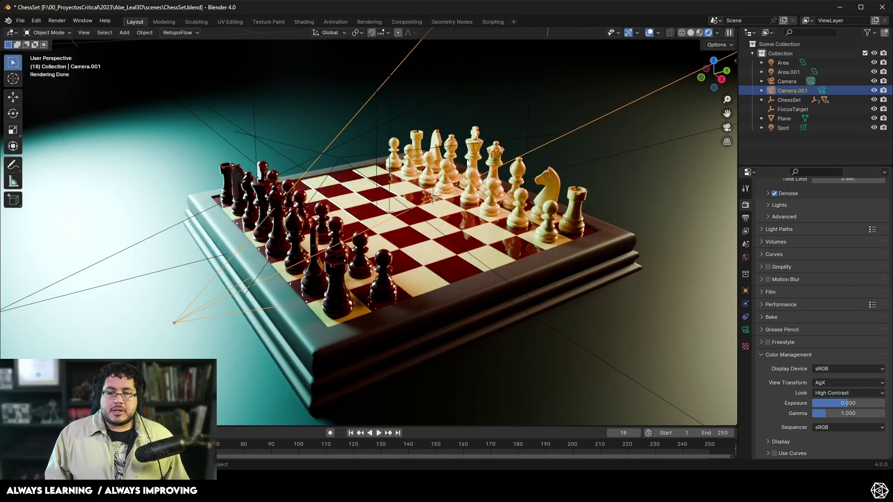
Step: Turn off the Extras overlay and orbit closer to the board from the right
left_click(657, 33)
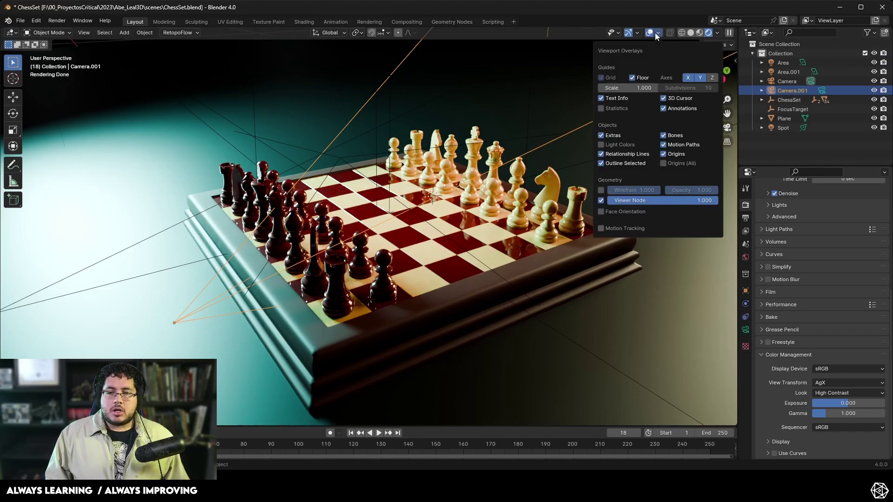
left_click(599, 135)
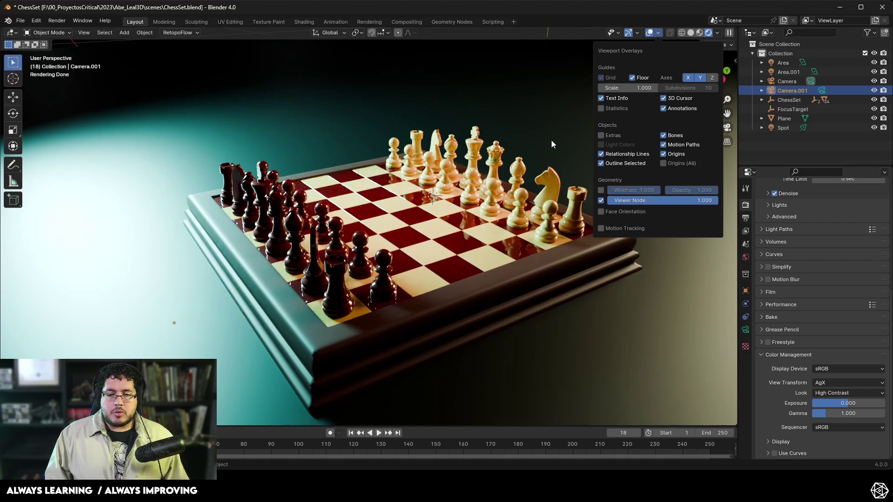
mouse_move(539, 225)
middle_mouse_down()
mouse_move(563, 227)
mouse_move(545, 226)
middle_mouse_up()
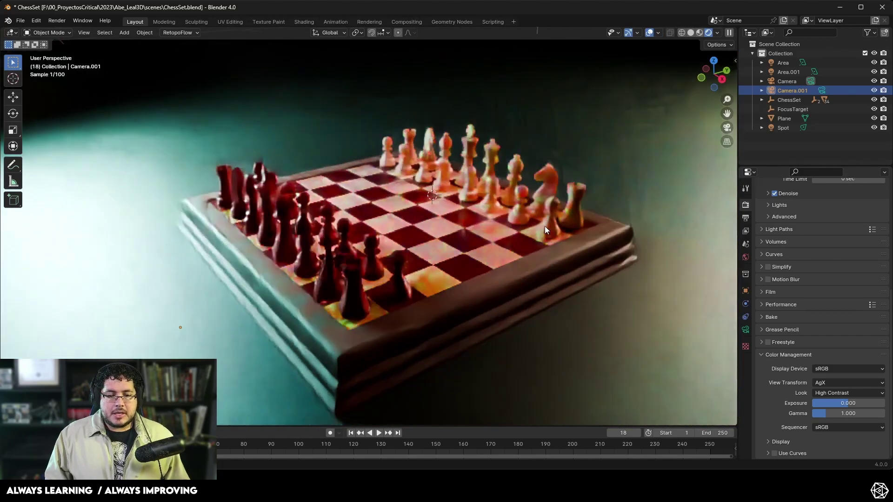
middle_click_drag(437, 222, 275, 205)
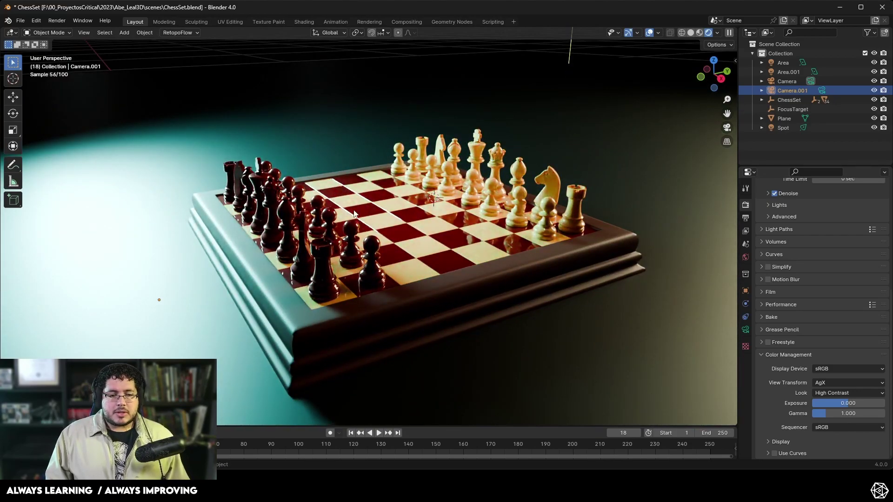
middle_click_drag(258, 159, 576, 234)
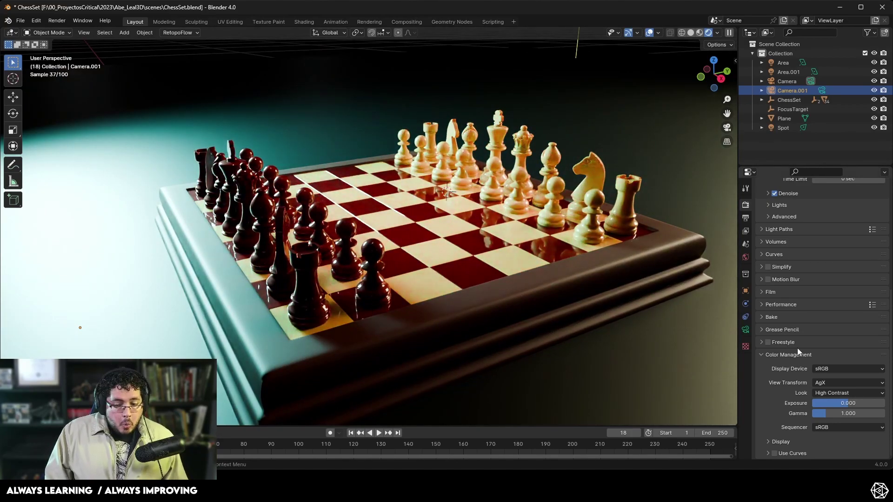
Step: Set the colour look to None, then Punchy, and view through Camera.001
left_click(839, 392)
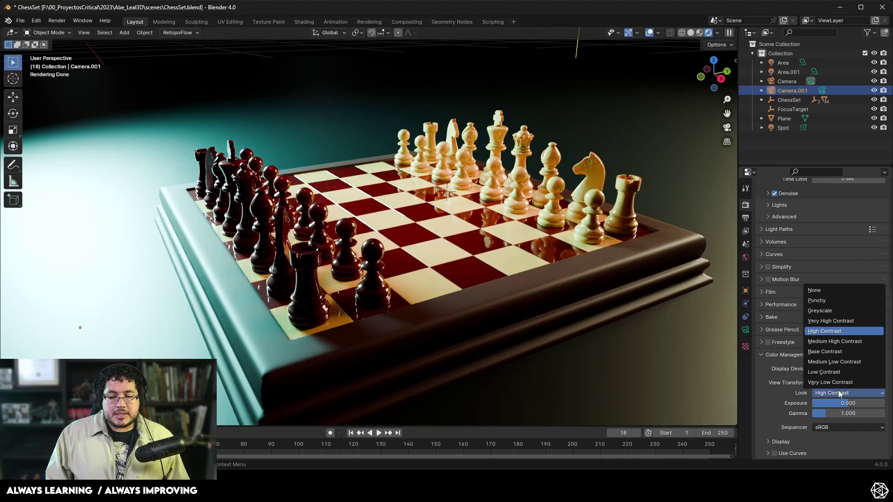
left_click(823, 290)
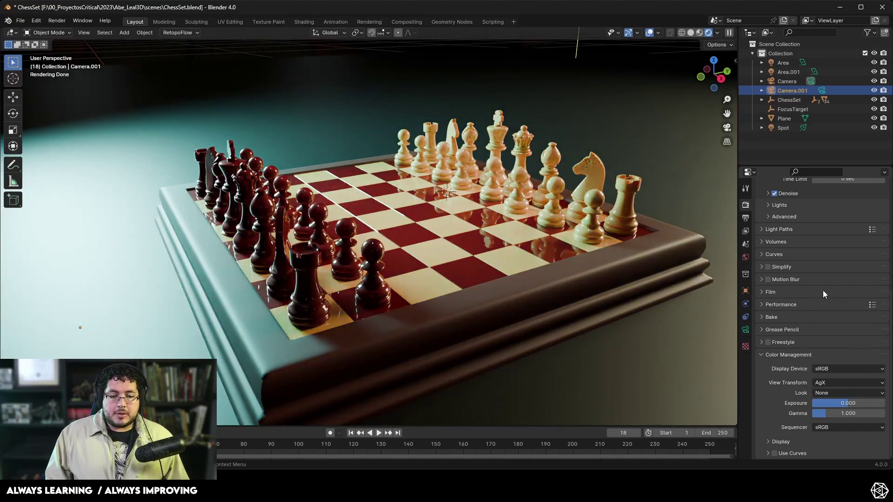
left_click(828, 393)
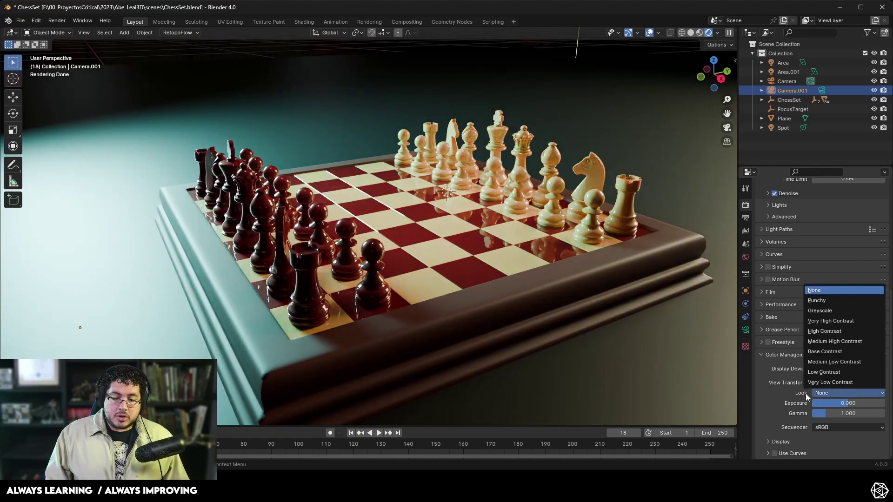
left_click(805, 394)
left_click(833, 392)
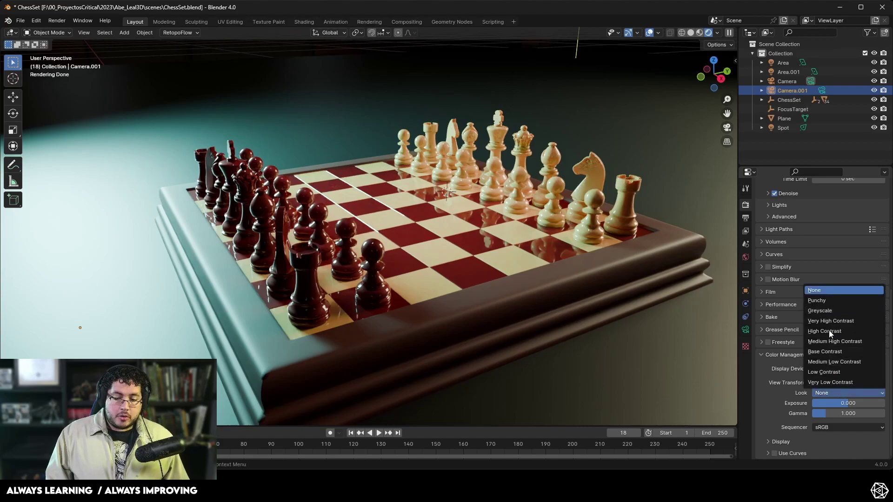
left_click(823, 301)
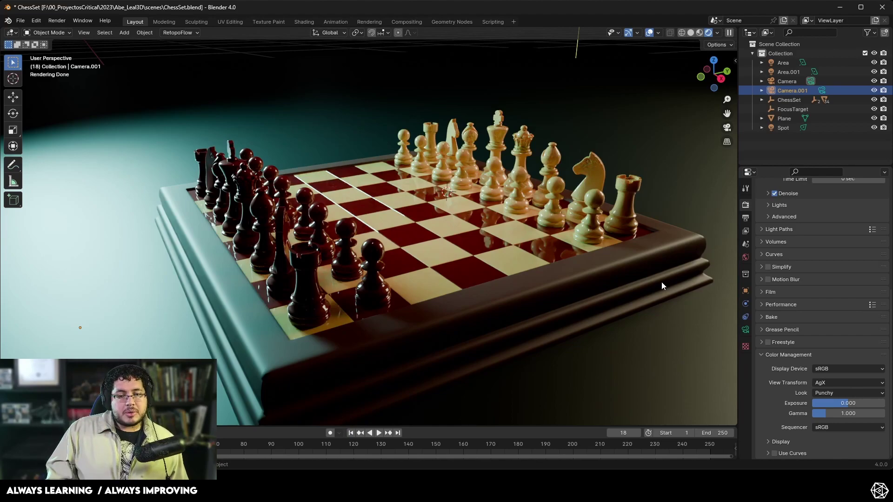
left_click(727, 127)
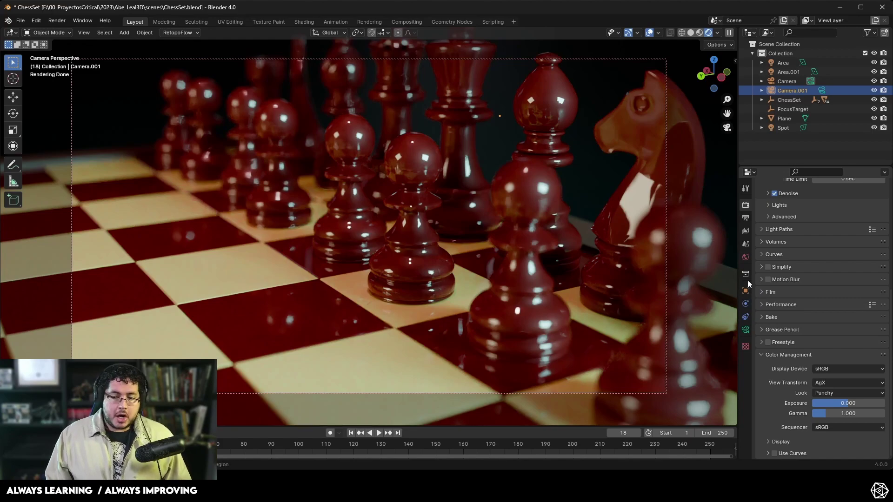
Step: Select pawn BlackPieces_Pawn10, show its M_BlackPieces material, and collapse the Subsurface and Coat panels
left_click(429, 173)
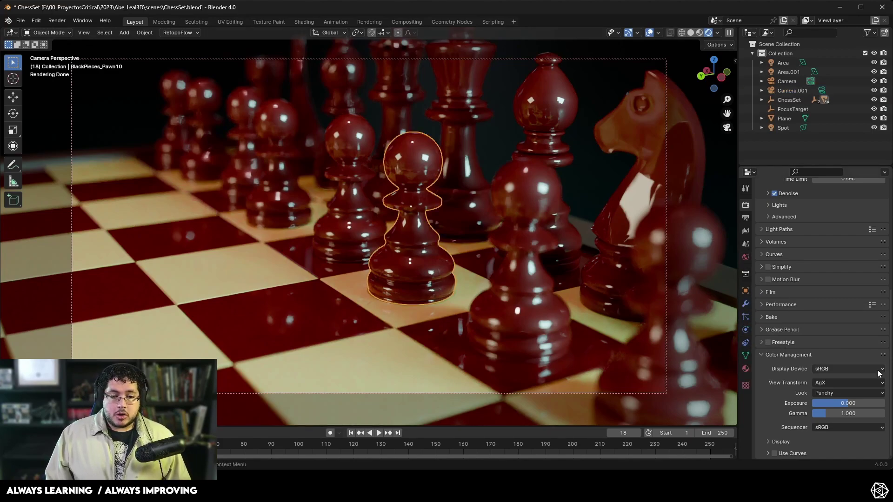
left_click(745, 367)
scroll(801, 232, "up", 5)
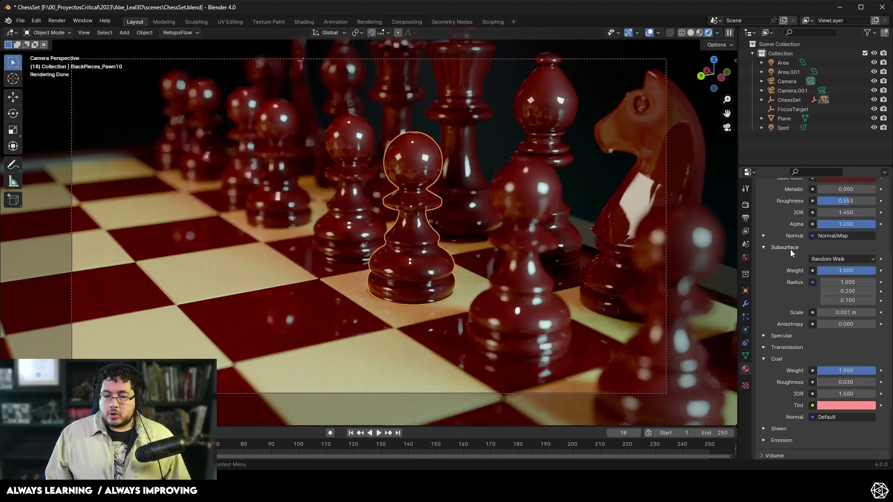
left_click(764, 284)
scroll(777, 284, "up", 4)
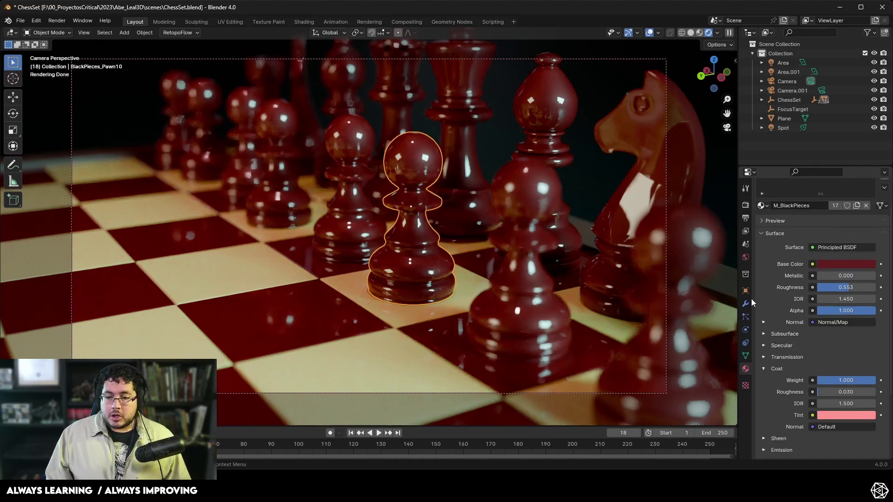
left_click(764, 368)
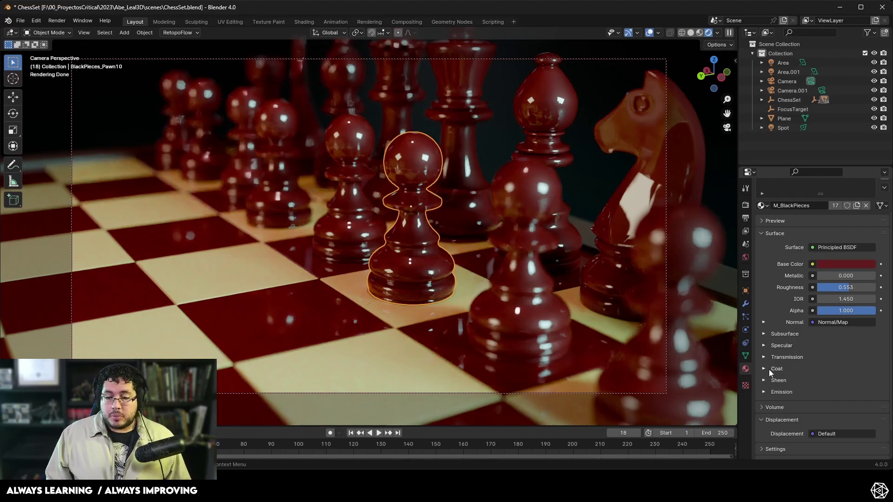
left_click(766, 367)
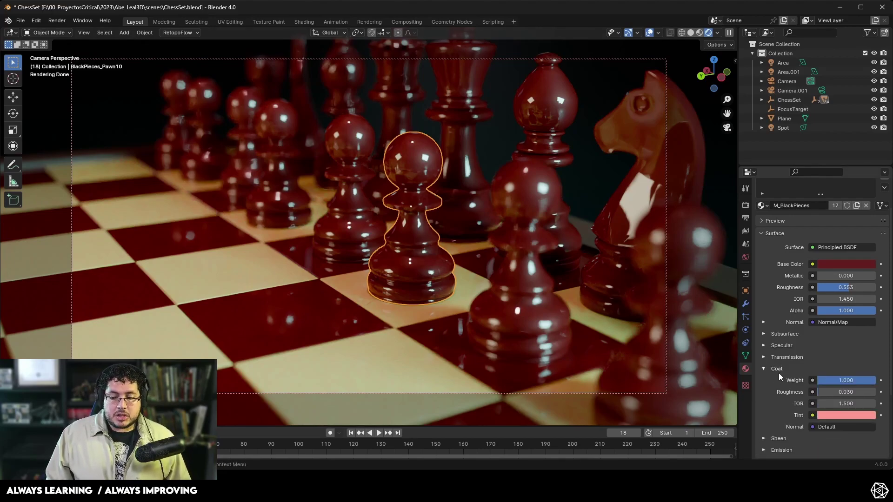
key("BackSpace")
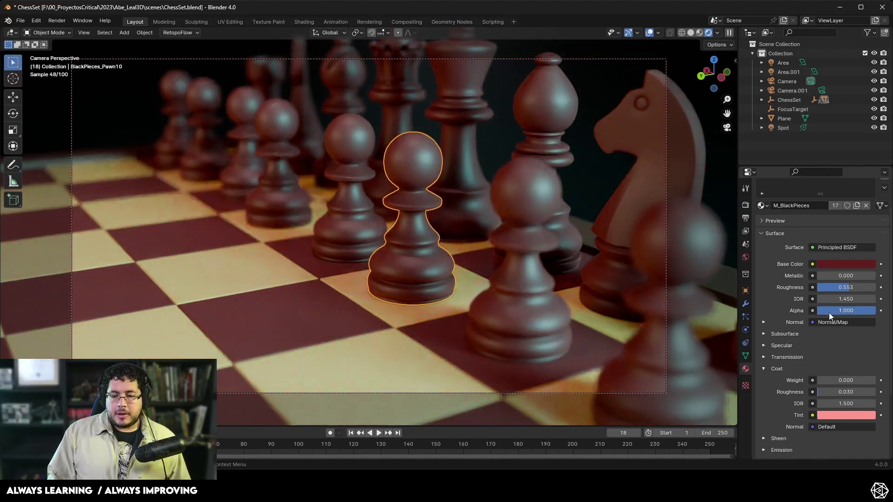
scroll(829, 313, "up", 2)
scroll(850, 304, "down", 2)
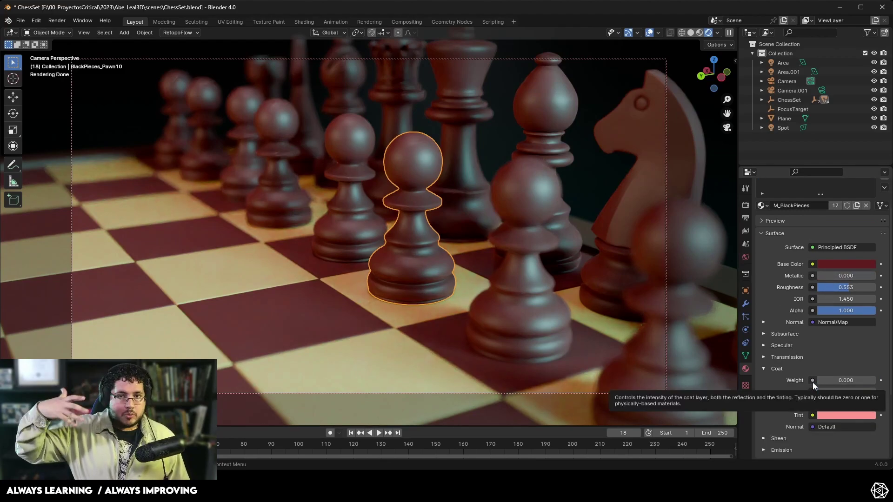
left_click(827, 380)
type("1")
key("Return")
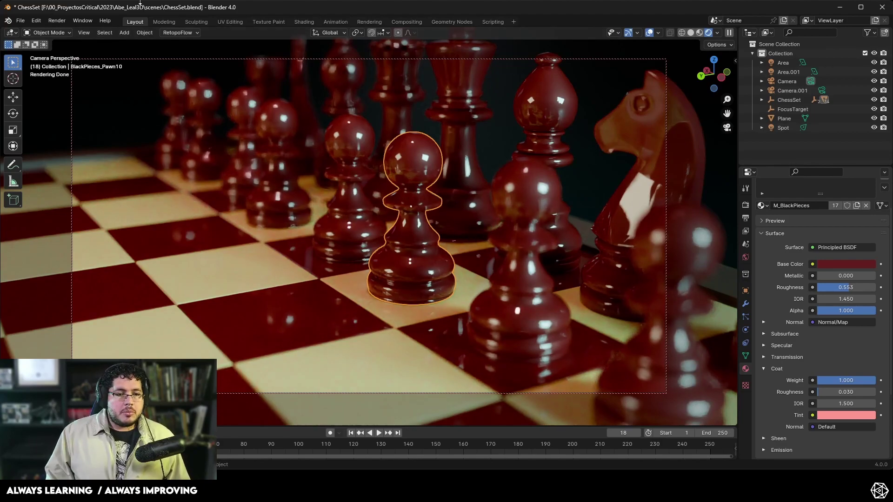
Step: In the Shading workspace, reposition the pawn material's Normal Map node
left_click(306, 22)
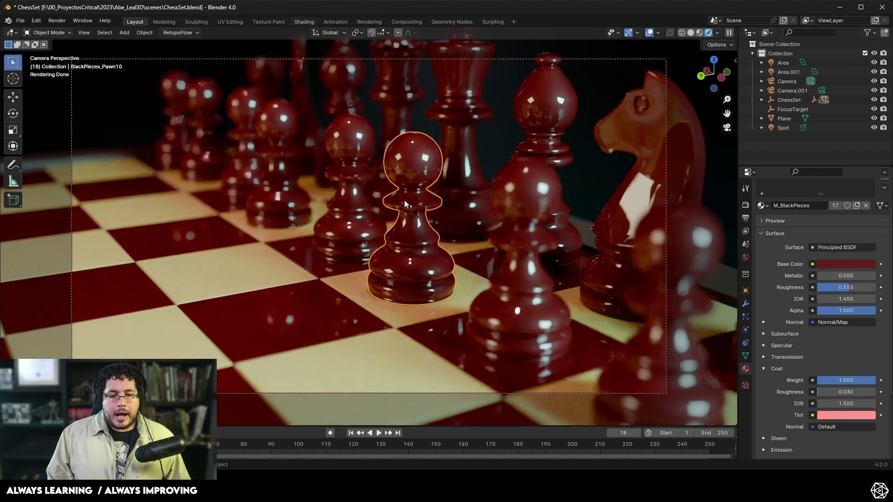
mouse_move(300, 331)
middle_mouse_down()
mouse_move(376, 356)
mouse_move(377, 314)
middle_mouse_up()
scroll(376, 314, "down", 1)
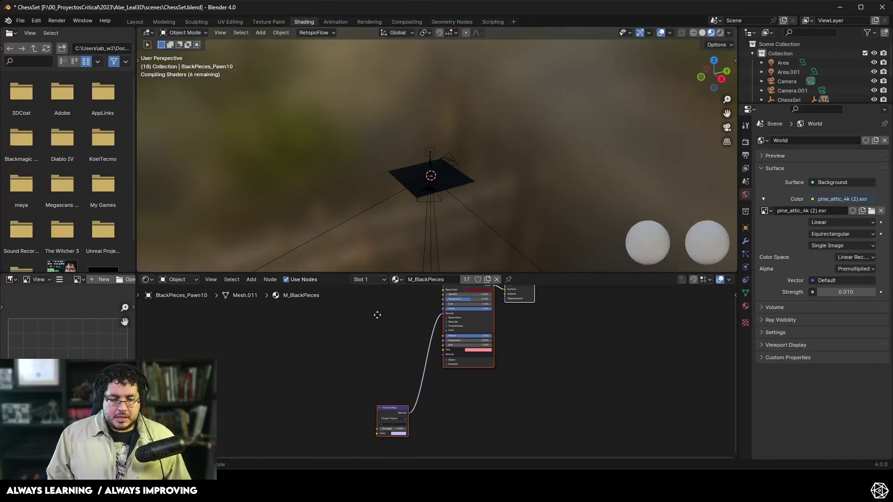
left_click(382, 392)
key("g")
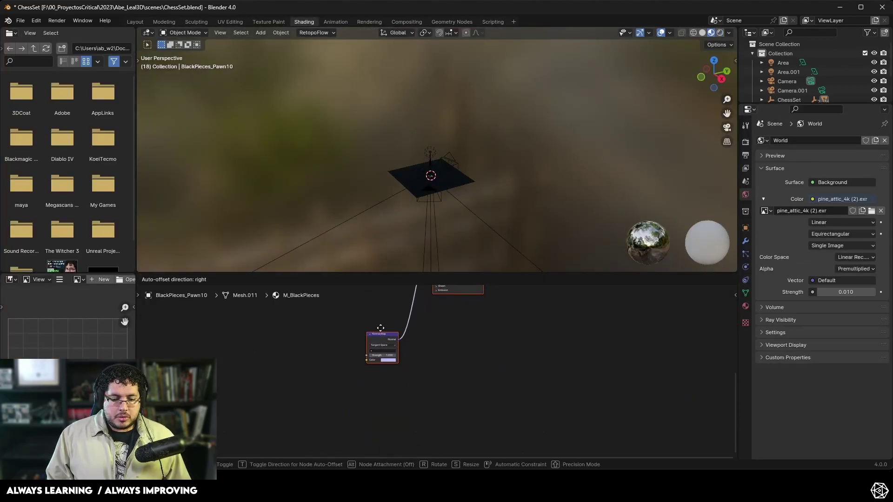
key("Escape")
key("g")
left_click(385, 328)
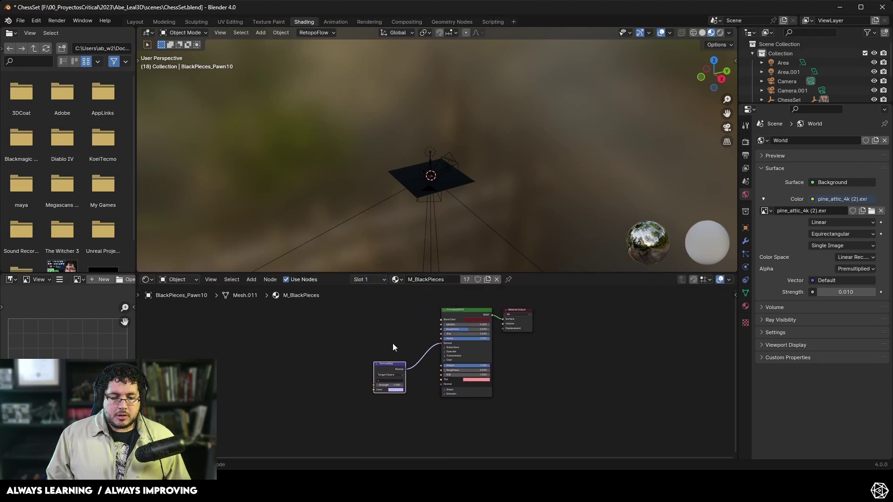
scroll(434, 222, "up", 5)
Step: Select the board border and place M_Wood's Normal Map node beside the Principled BSDF
middle_click_drag(434, 222, 465, 252)
left_click(409, 255)
key("g")
left_click(388, 387)
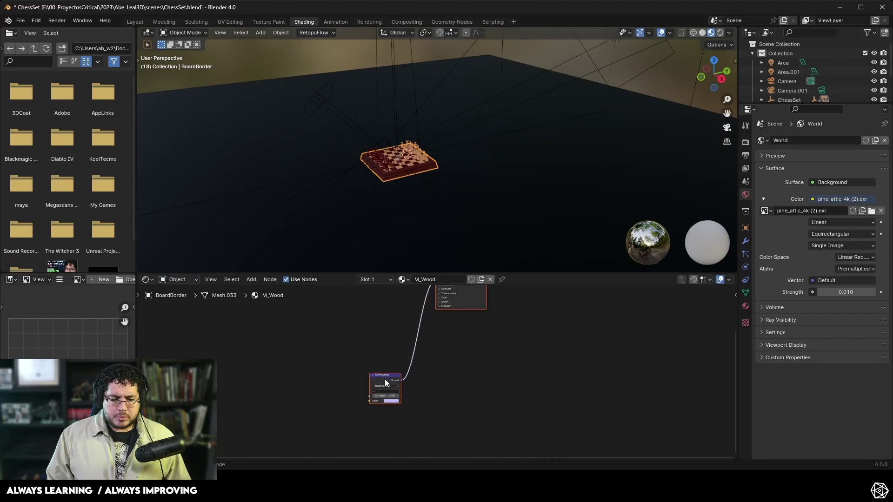
key("g")
left_click(393, 392)
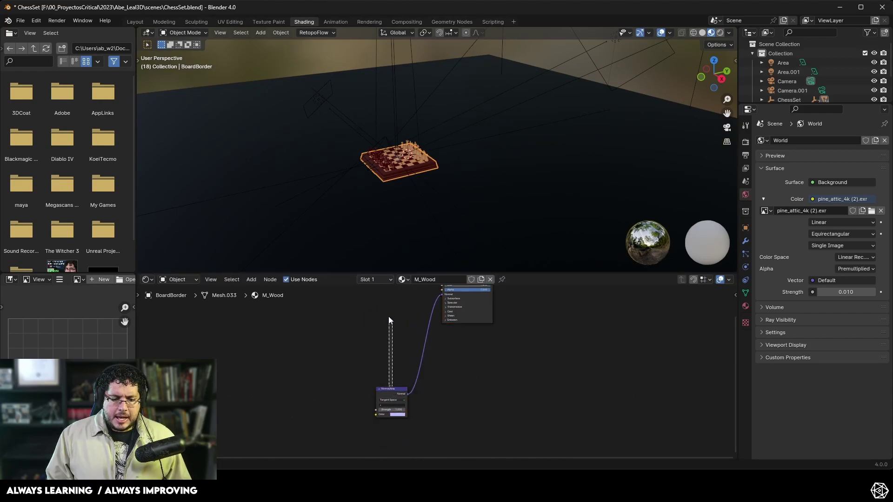
key("g")
left_click(414, 317)
scroll(414, 318, "up", 5)
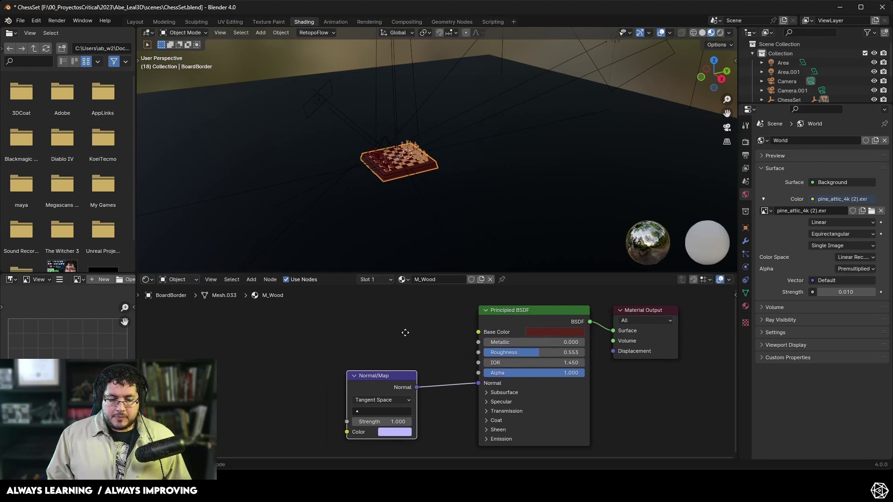
Step: Drag wood_table_001_arm_4k.jpg from the sourceimages folder into the Shader Editor
key("alt+Tab")
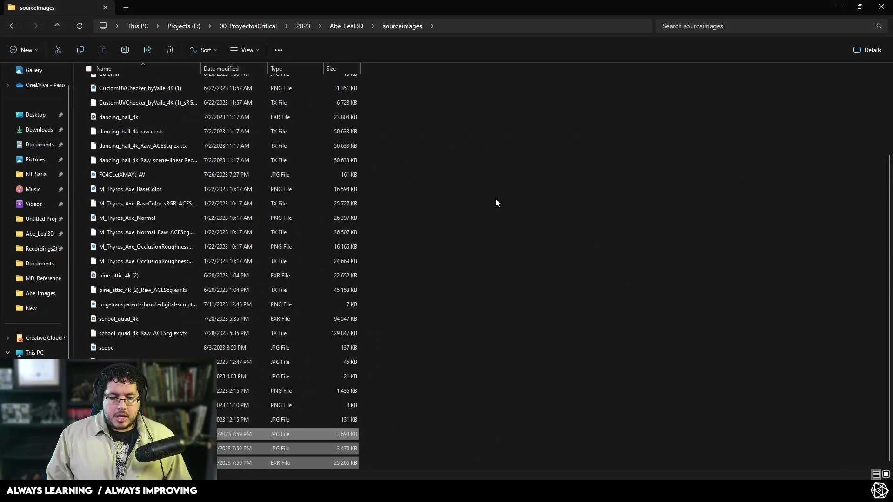
double_click(370, 7)
left_click_drag(591, 394, 250, 355)
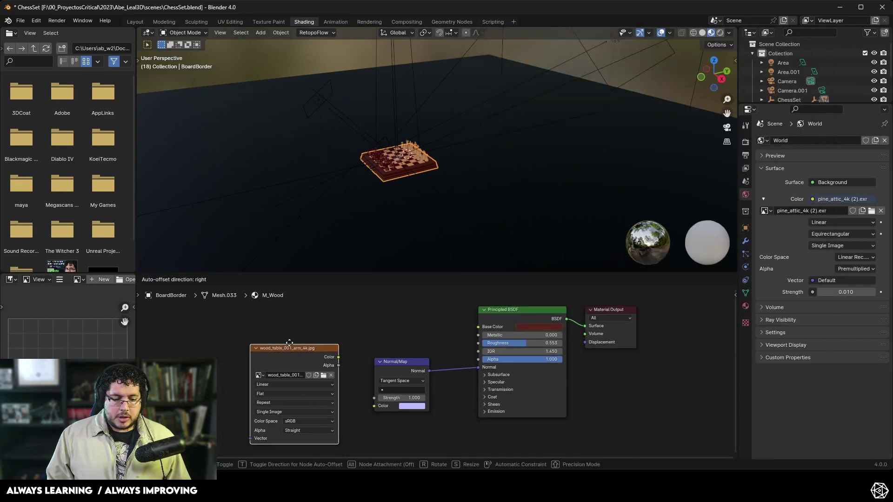
Step: Place the ARM image texture node and move the Normal Map node down out of the way
left_click(290, 343)
scroll(328, 319, "up", 1)
key("g")
left_click(378, 355)
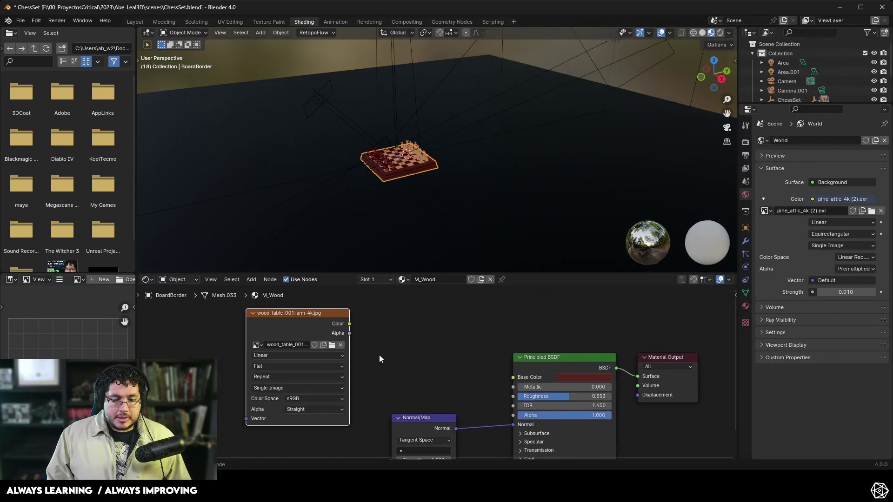
middle_click_drag(378, 356, 401, 342)
left_click_drag(434, 406, 405, 433)
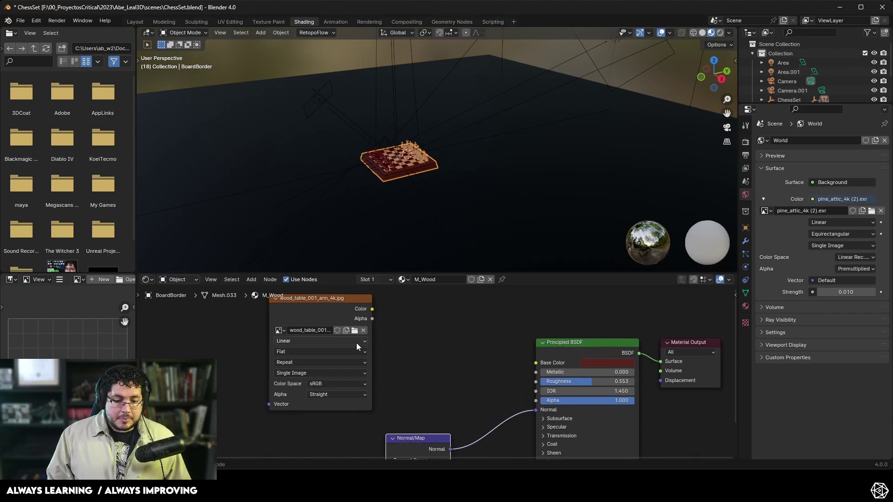
middle_click_drag(314, 302, 325, 329)
left_click(335, 326)
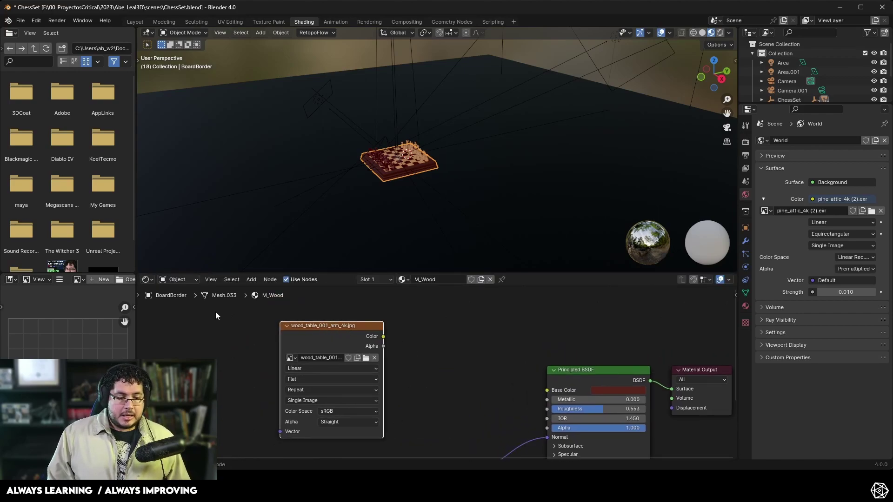
scroll(222, 327, "down", 2)
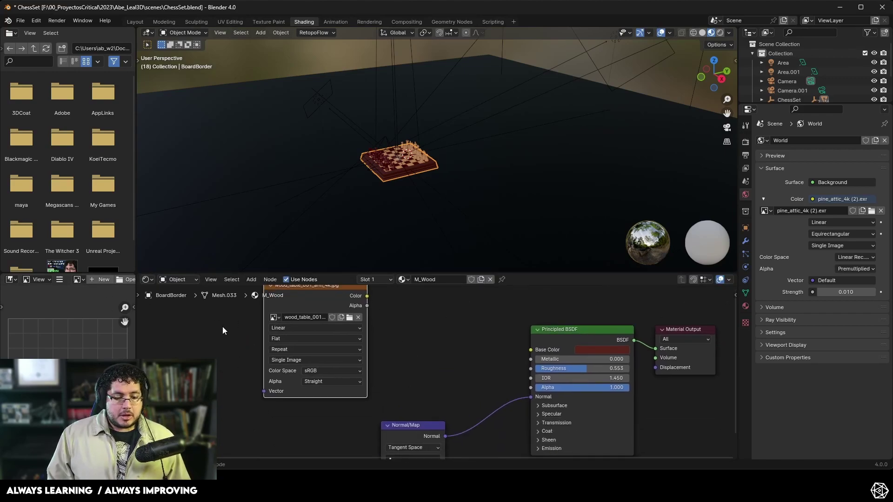
Step: Add a Separate Color node and feed the ARM texture's Color into it
key("shift+a")
left_click(371, 332)
type("rgb")
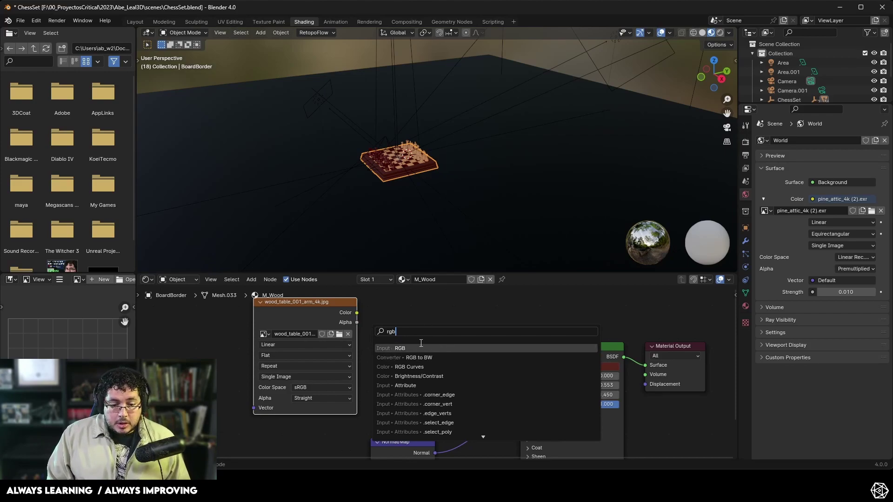
key("BackSpace")
key("BackSpace")
key("BackSpace")
type("spl")
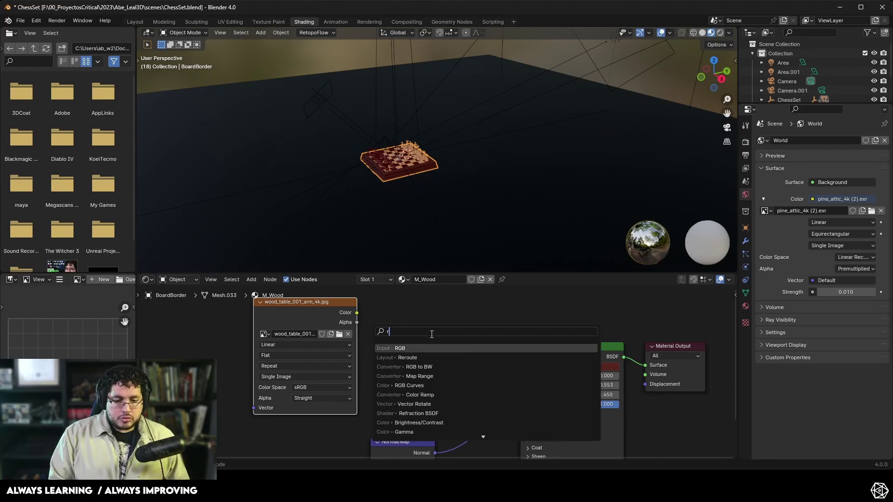
key("BackSpace")
key("BackSpace")
type("epara")
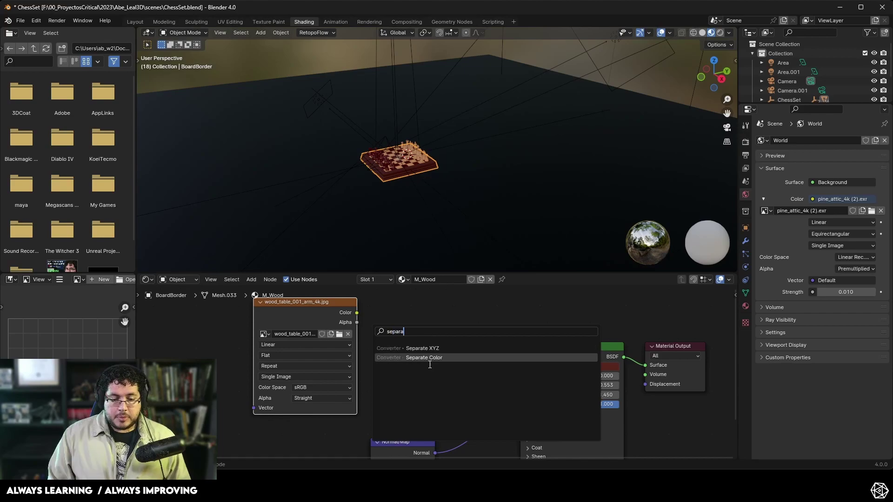
left_click(424, 361)
left_click(373, 316)
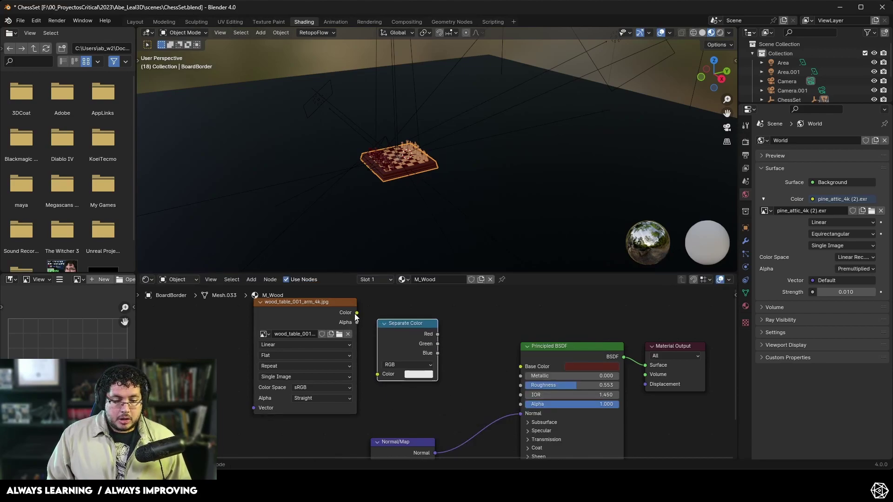
left_click_drag(357, 313, 376, 375)
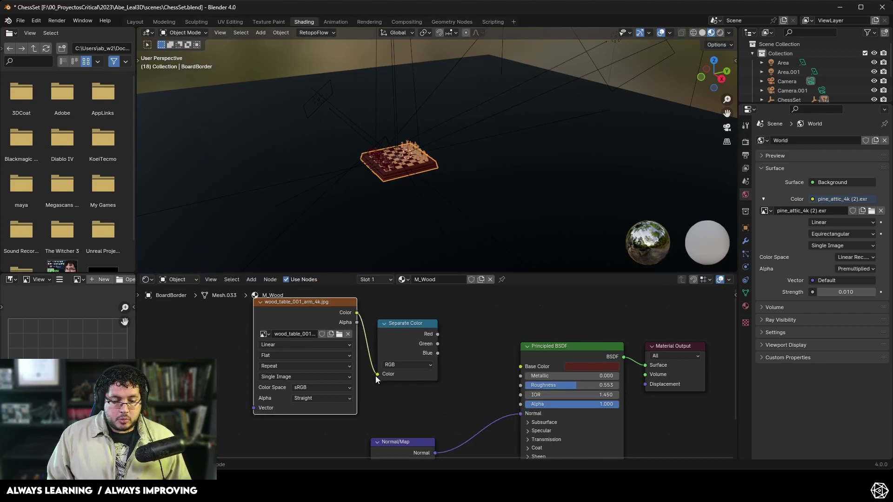
Step: Set the ARM texture's Color Space to Non-Color and tidy the texture and Separate Color nodes
left_click(328, 388)
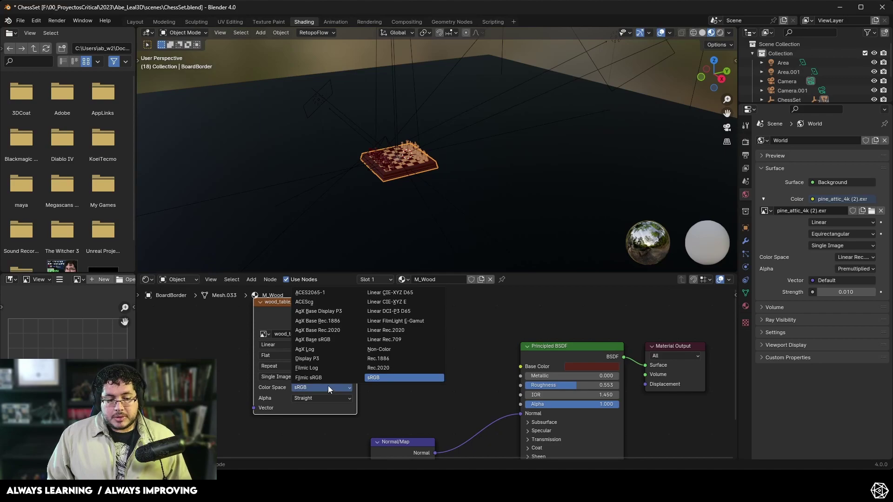
left_click(385, 350)
left_click_drag(393, 325, 394, 322)
scroll(445, 332, "down", 1)
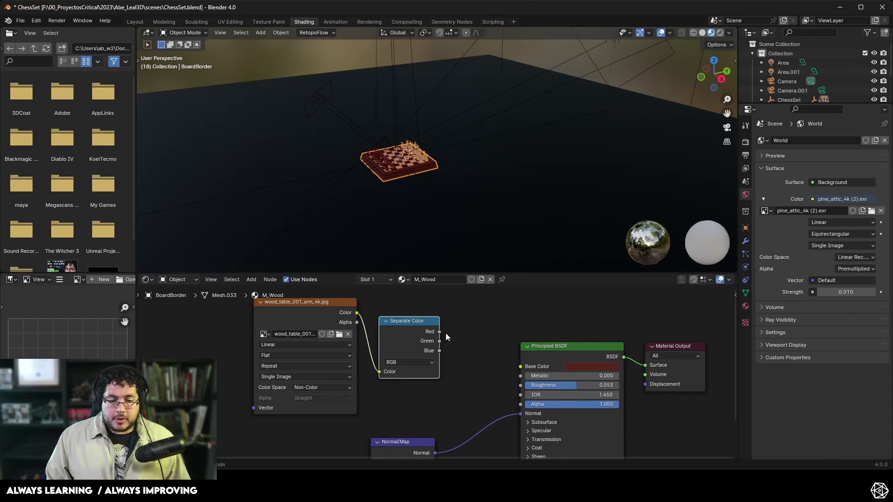
mouse_move(445, 333)
middle_mouse_down()
mouse_move(428, 364)
mouse_move(450, 331)
middle_mouse_up()
left_click_drag(311, 320, 294, 356)
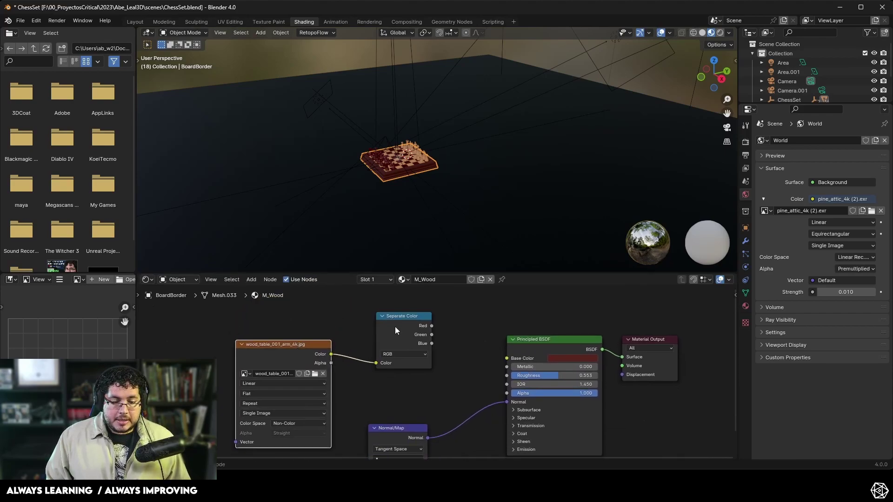
left_click_drag(399, 326, 381, 350)
scroll(456, 356, "up", 1)
scroll(448, 353, "up", 1)
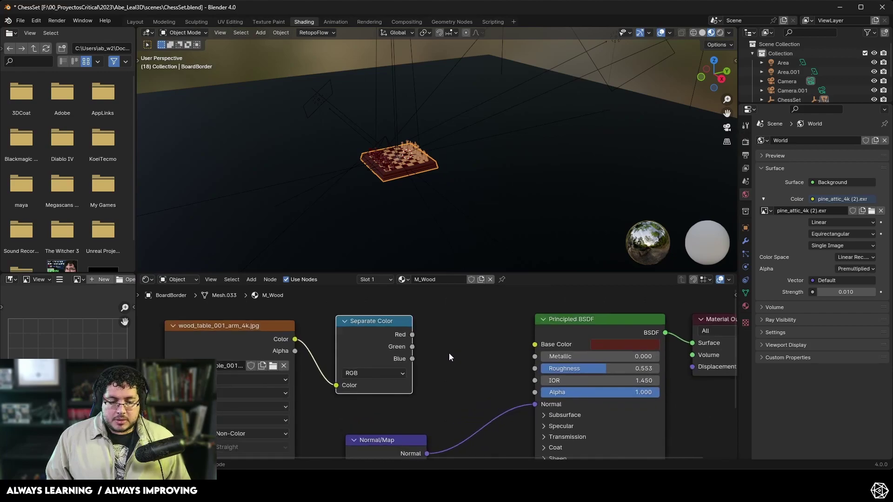
middle_click_drag(448, 353, 409, 347)
Step: Connect the green channel to Roughness and the blue channel to Metallic
left_click_drag(363, 336, 484, 360)
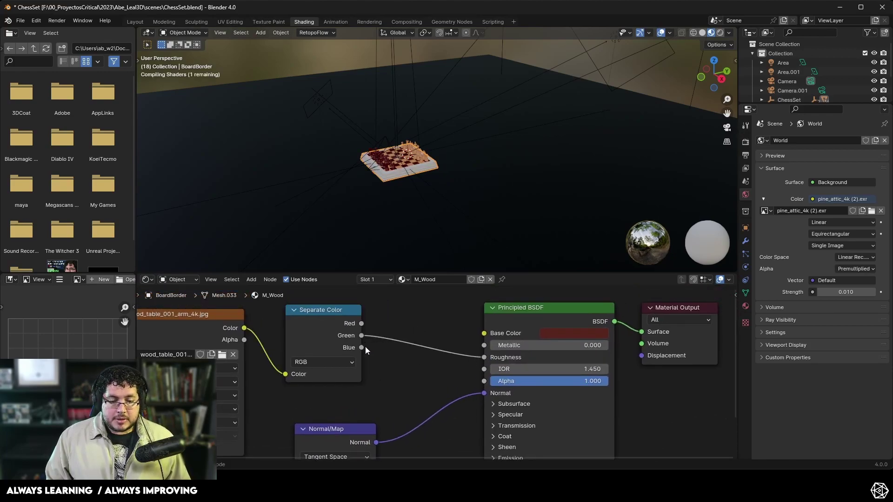
left_click_drag(364, 347, 485, 349)
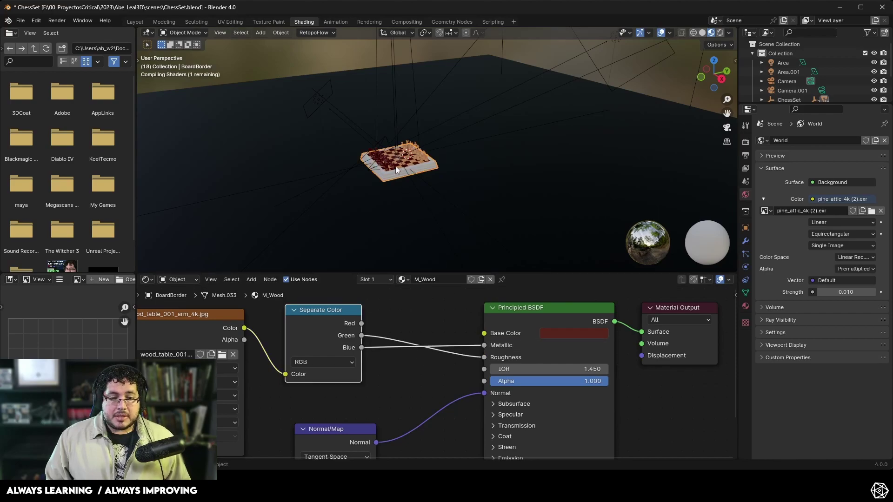
scroll(395, 166, "up", 10)
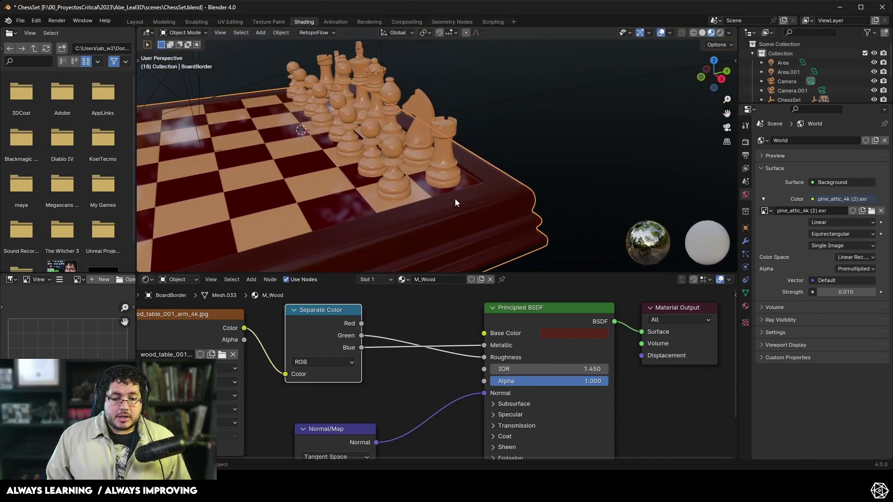
middle_click_drag(455, 199, 483, 156)
scroll(321, 228, "down", 5)
scroll(488, 168, "up", 5)
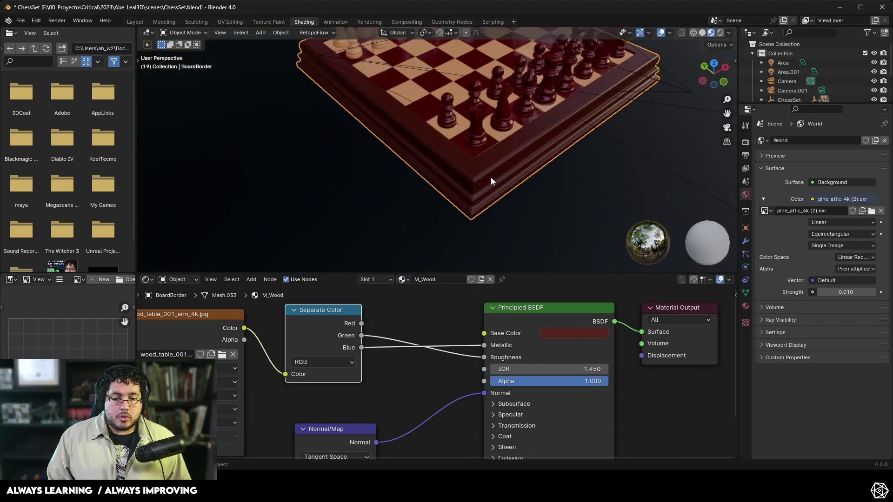
scroll(491, 181, "up", 6)
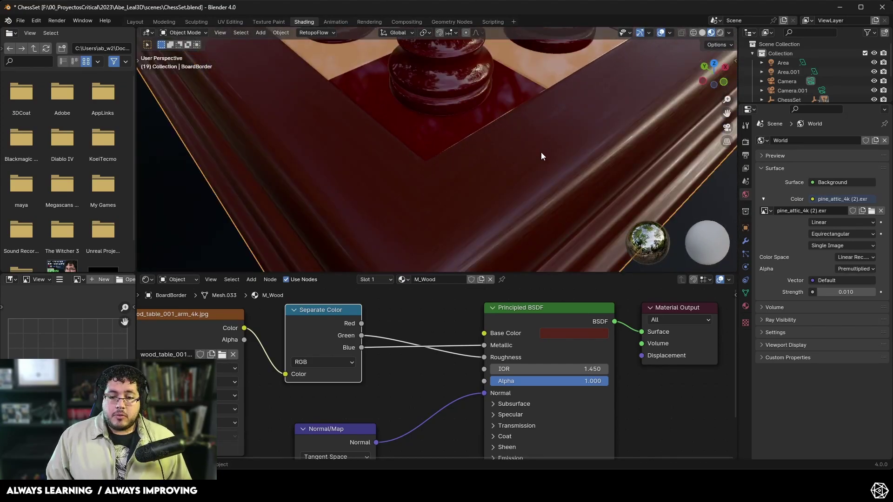
scroll(599, 130, "down", 4)
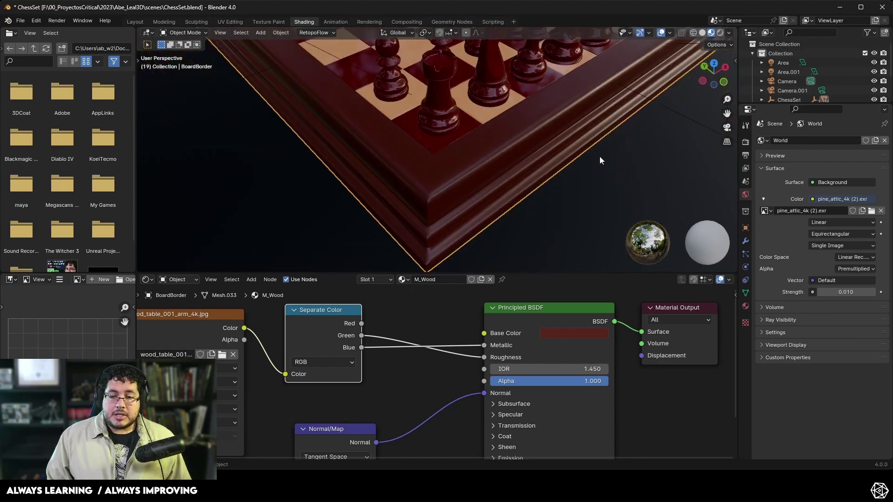
scroll(394, 384, "down", 4)
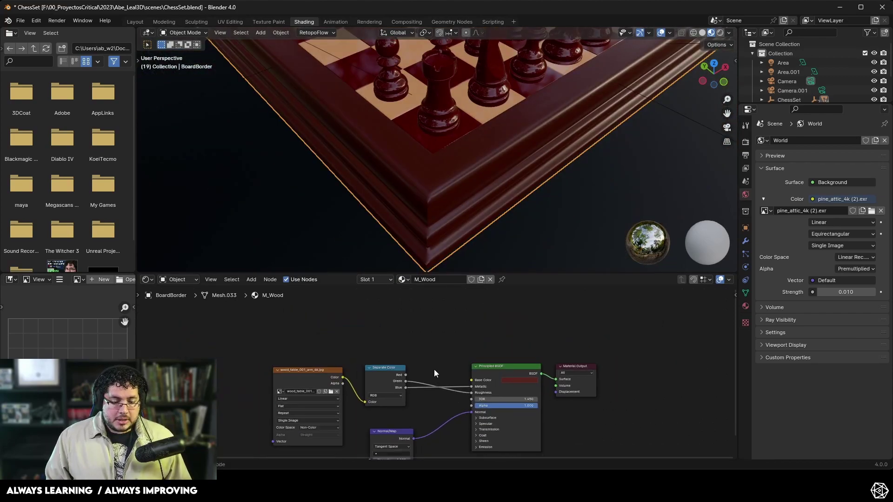
Step: Add the wood_table_001_diff_4k texture and connect it to the Principled BSDF Base Color
scroll(443, 356, "down", 1)
key("alt+Tab")
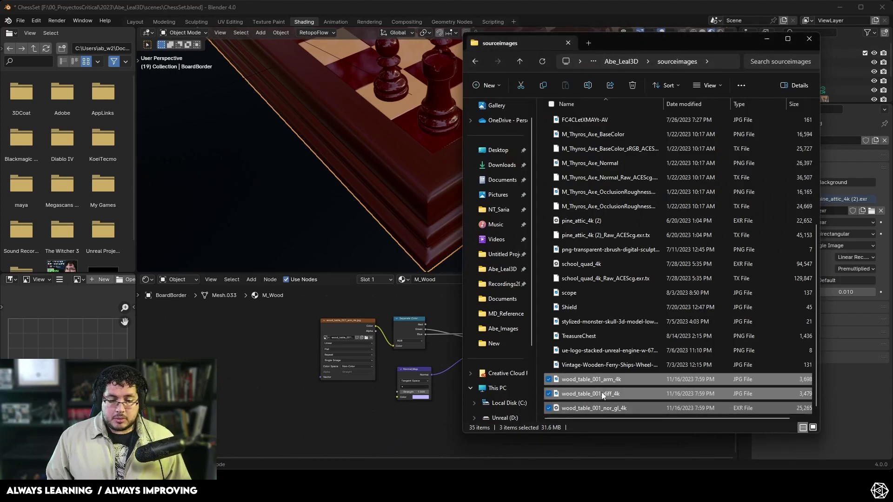
left_click(605, 395)
left_click_drag(605, 397, 244, 305)
middle_click_drag(243, 304, 250, 398)
left_click_drag(250, 399, 500, 407)
middle_click_drag(500, 407, 519, 341)
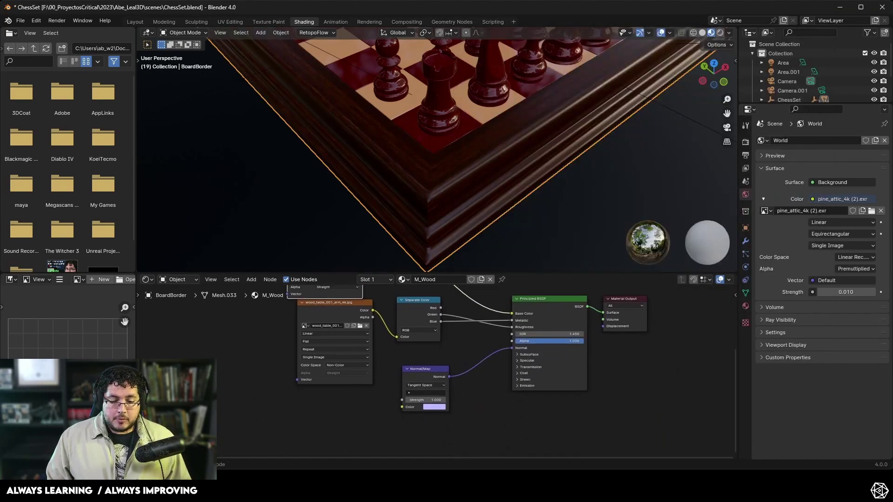
Step: Add wood_table_001_nor_gl_4k as Non-Color and link it to the Normal Map's Color input
left_click(459, 475)
left_click_drag(591, 408, 314, 415)
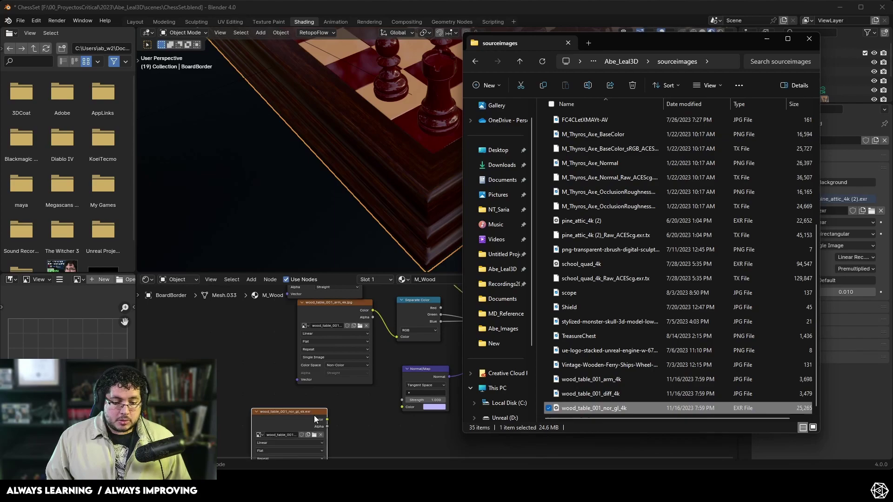
middle_click_drag(339, 412, 366, 347)
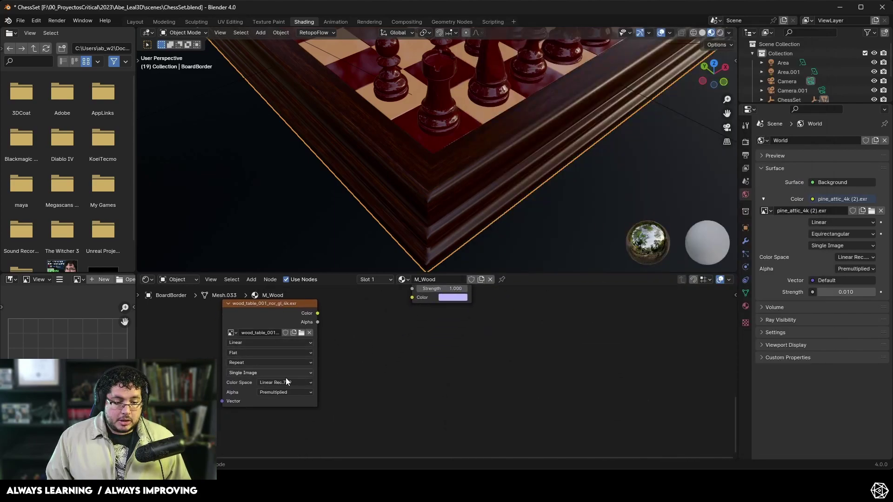
left_click(296, 383)
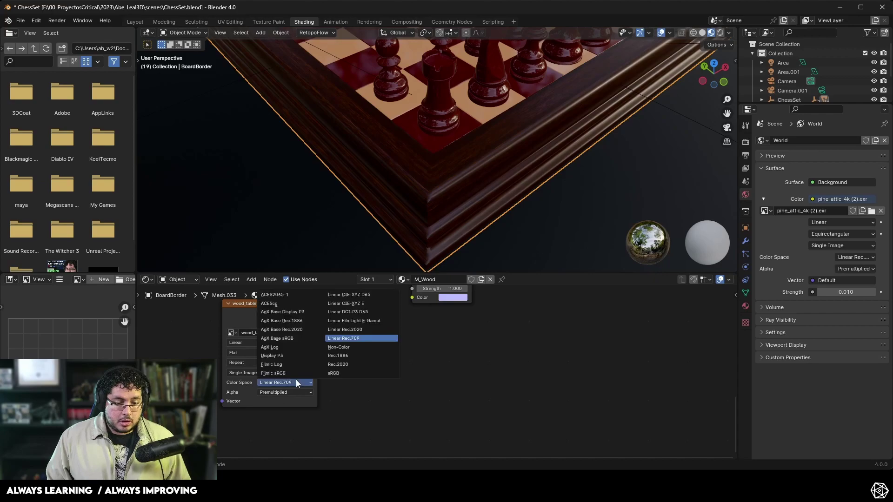
left_click(344, 348)
middle_click_drag(364, 340, 376, 383)
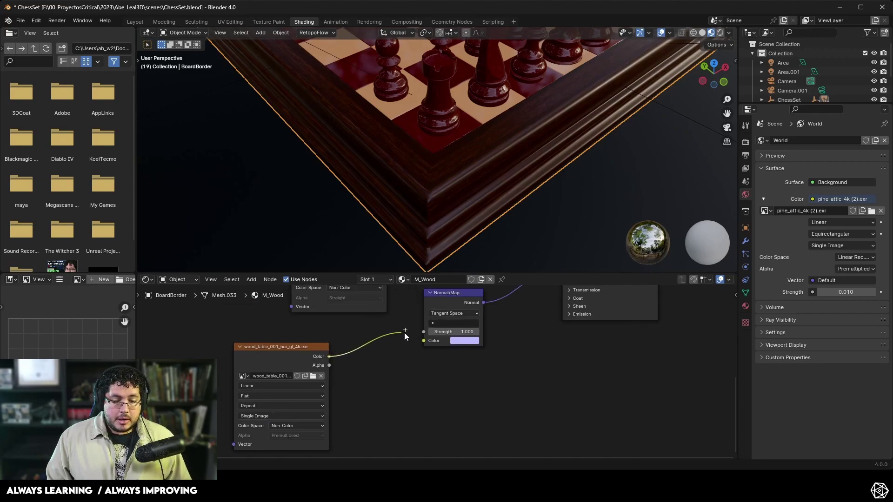
left_click_drag(404, 336, 424, 341)
middle_click_drag(400, 365, 378, 422)
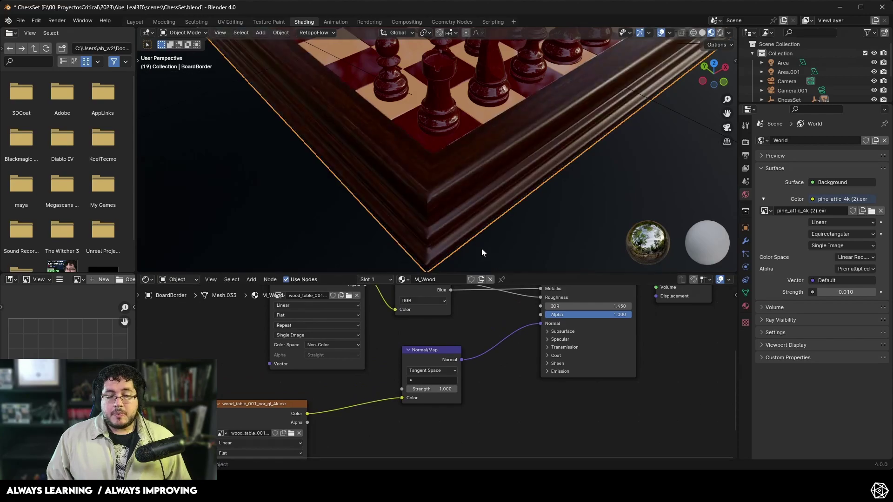
Step: In the Layout camera view, pull back and raise the camera for a more frontal view of the board
left_click(135, 22)
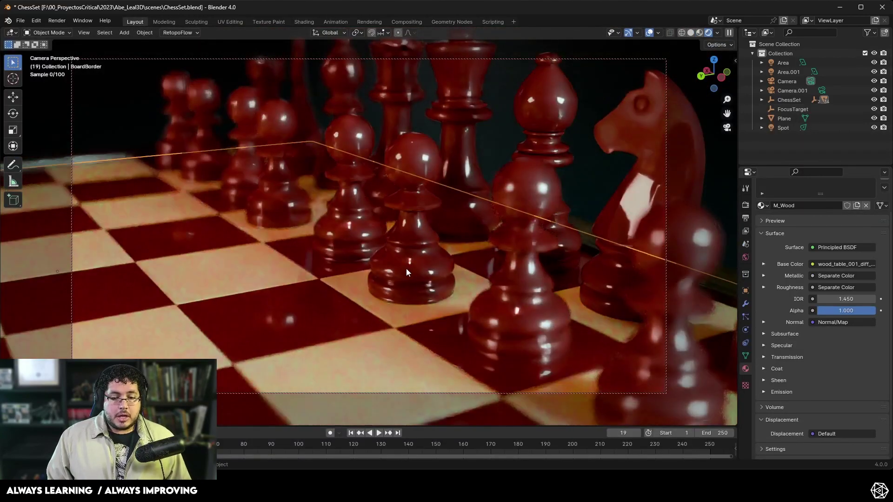
scroll(407, 269, "down", 5)
middle_click_drag(406, 269, 313, 300)
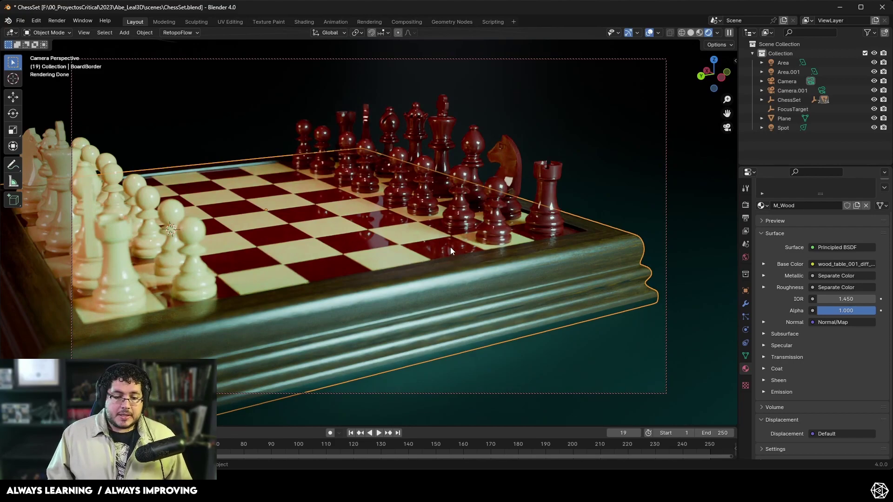
middle_click_drag(450, 251, 229, 43)
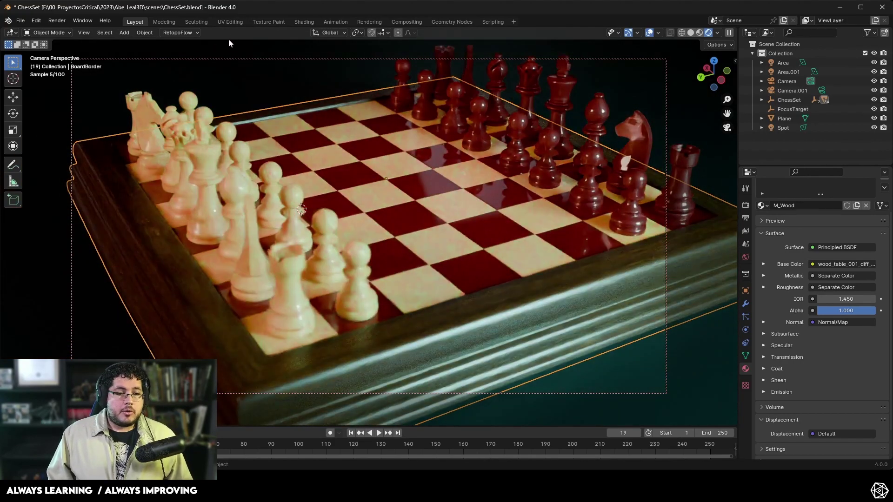
Step: Return to the Shading workspace and zoom in on M_Wood's Principled BSDF
left_click(305, 21)
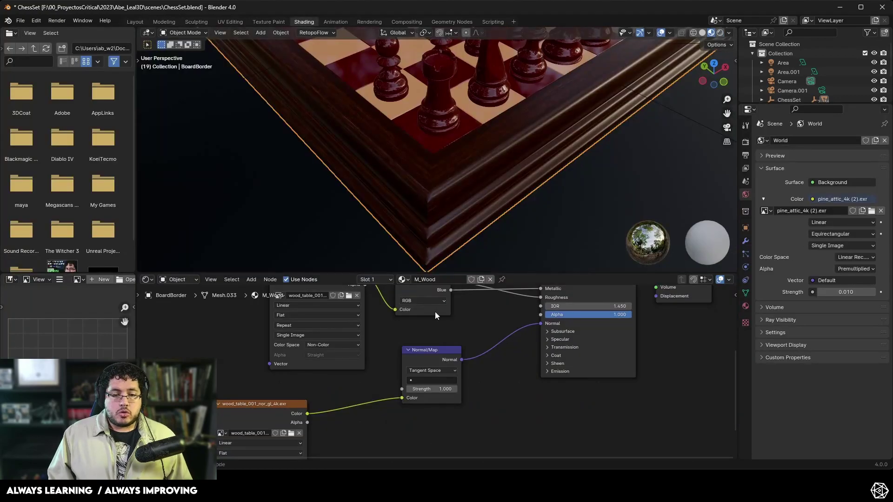
scroll(442, 321, "down", 2)
scroll(450, 349, "up", 4)
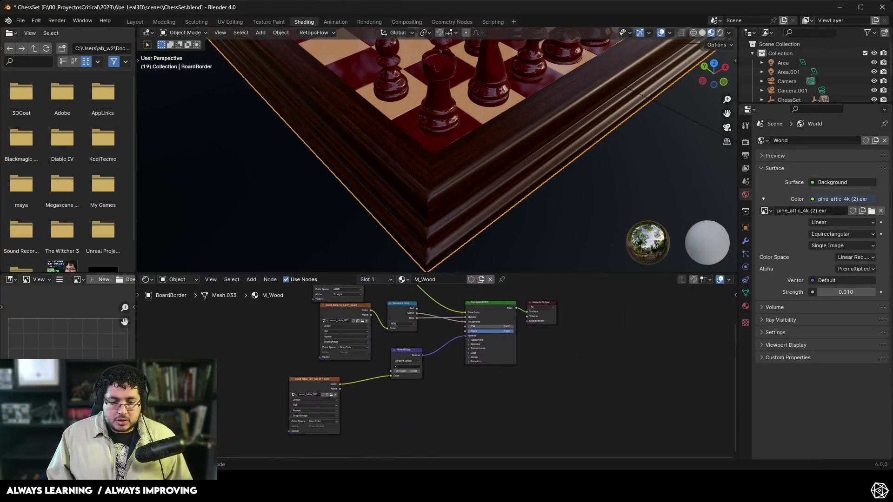
scroll(375, 423, "down", 1)
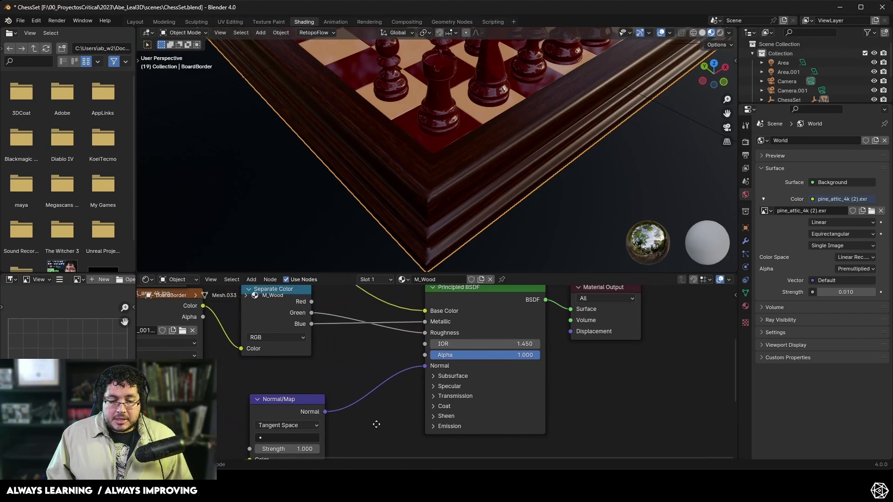
scroll(392, 415, "up", 3)
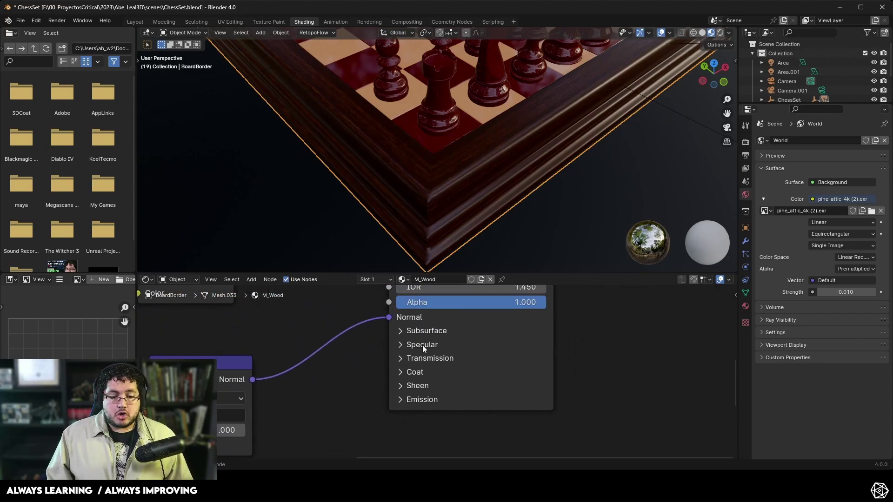
Step: Expand and collapse the Subsurface, Coat, Specular and Transmission panels in turn
left_click(400, 331)
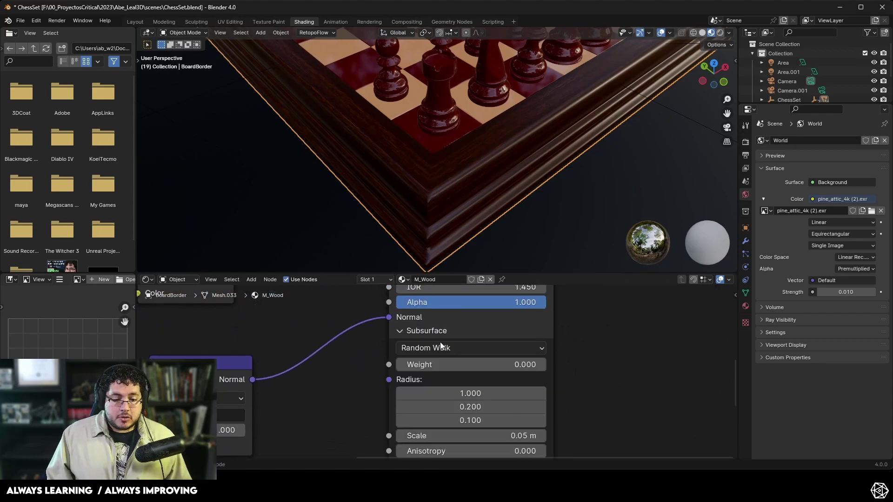
left_click(398, 331)
left_click(398, 371)
left_click(398, 371)
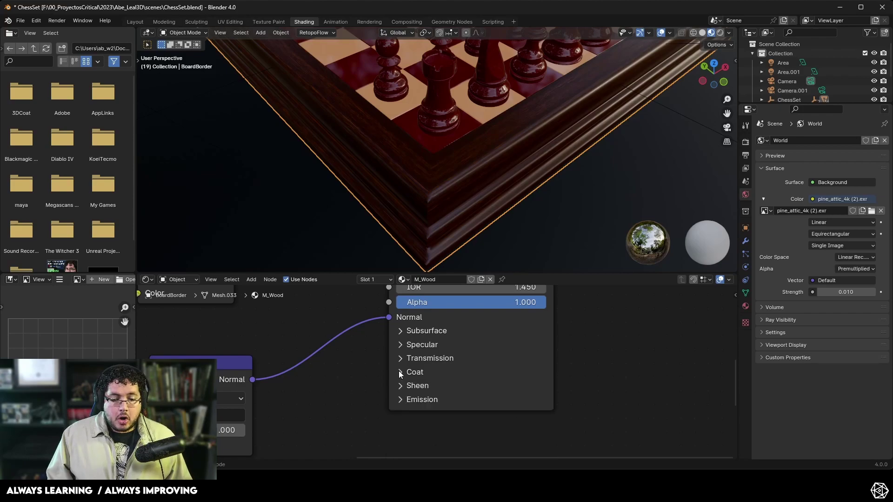
left_click(400, 345)
left_click(400, 345)
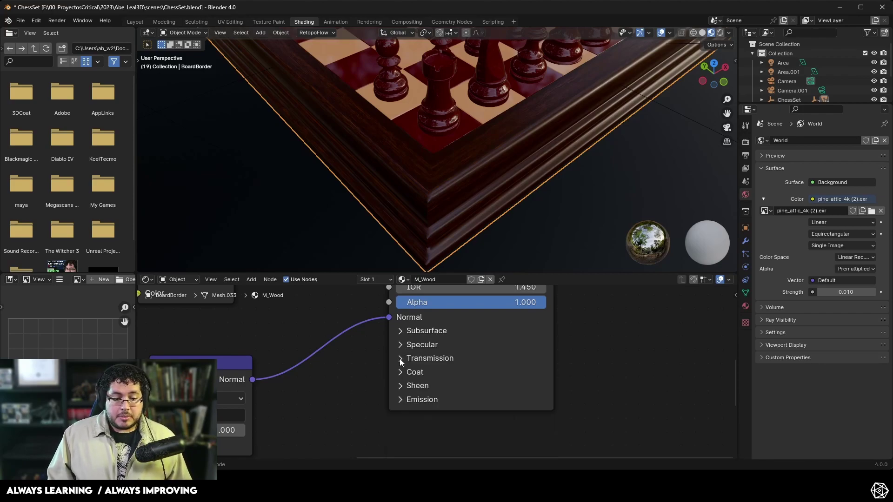
left_click(400, 358)
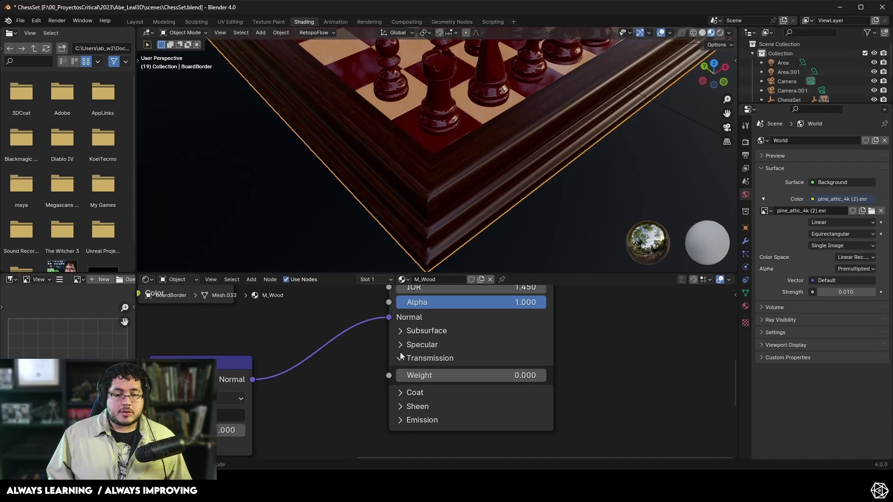
left_click(399, 359)
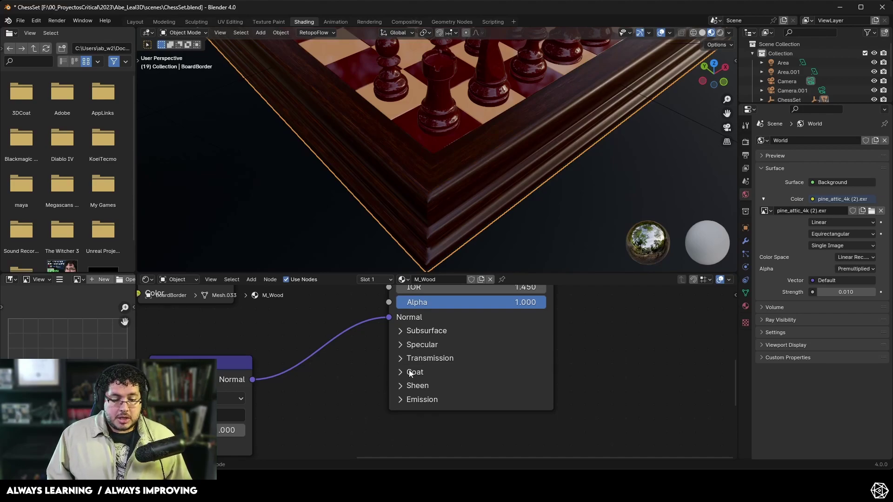
Step: Expand Emission to show its Color and Strength, then frame the whole node tree
left_click(401, 400)
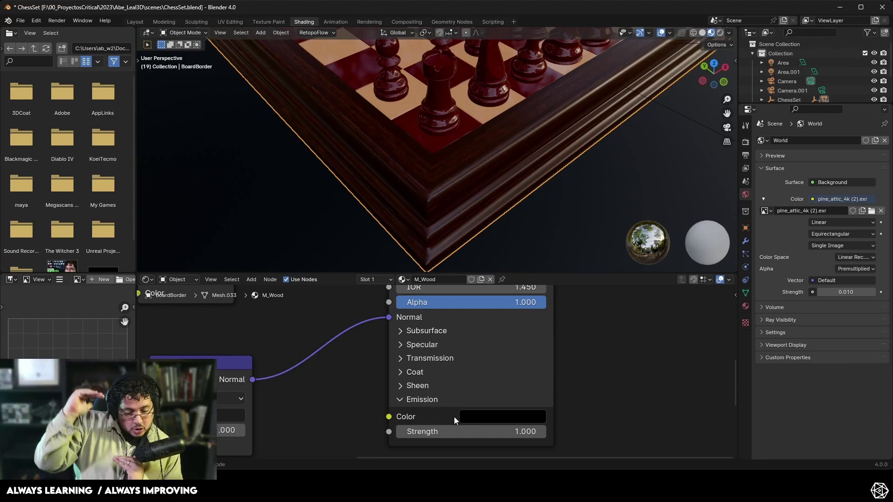
scroll(337, 362, "down", 4)
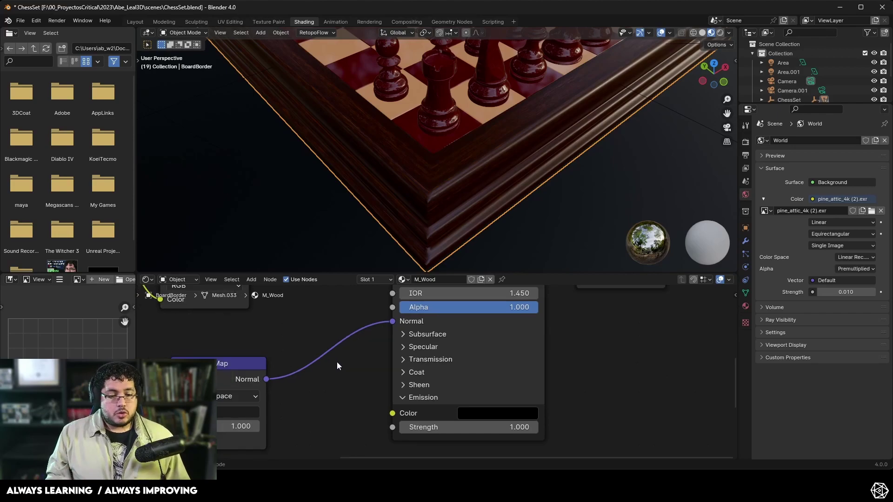
middle_click_drag(337, 362, 405, 394)
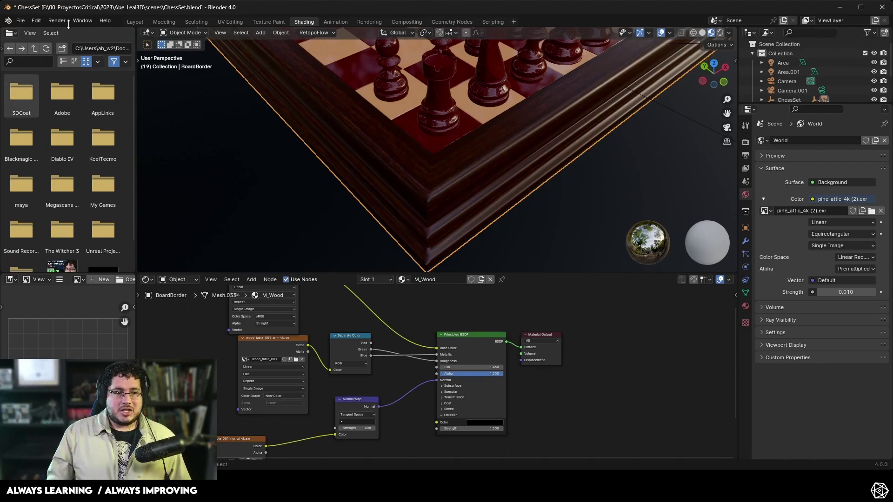
Step: Return to Layout, orbit the camera view to the board's far side, and select the Plane
left_click(140, 22)
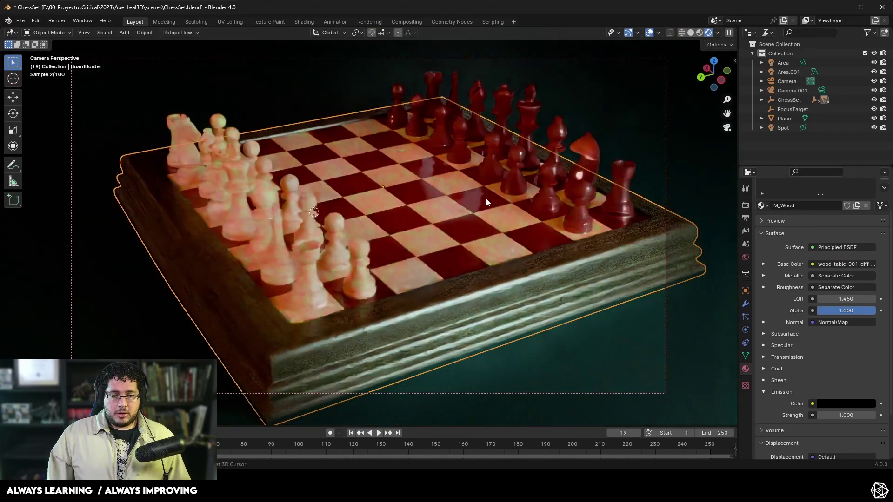
middle_click_drag(487, 198, 470, 219)
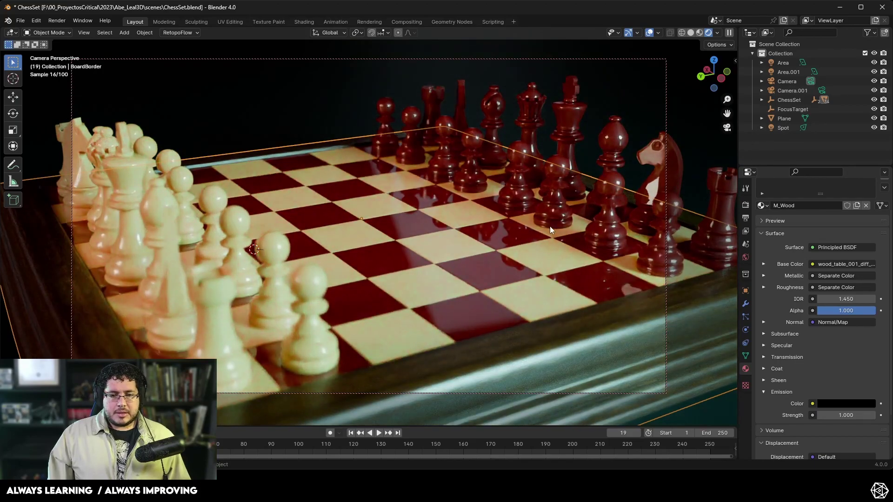
middle_click_drag(550, 226, 540, 240)
left_click(540, 241)
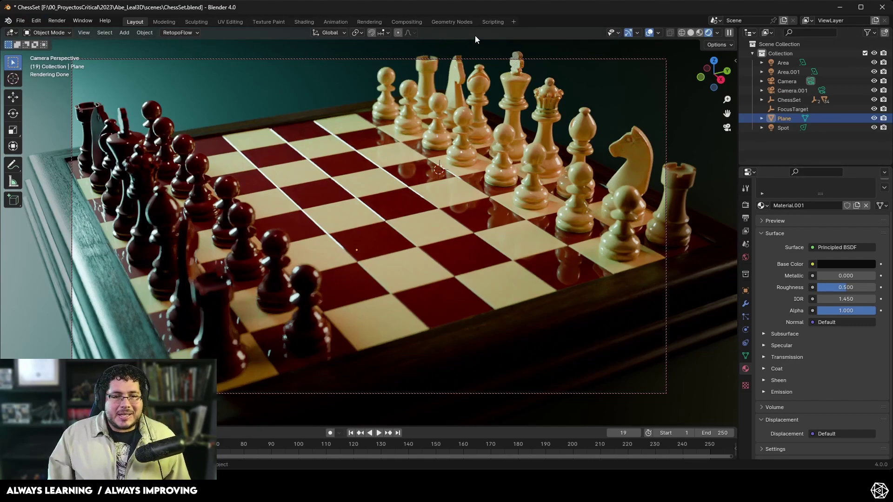
Step: Replace the white pawn's Subdivision modifier with a freshly added Subdivision Surface modifier
left_click(534, 164)
left_click(746, 304)
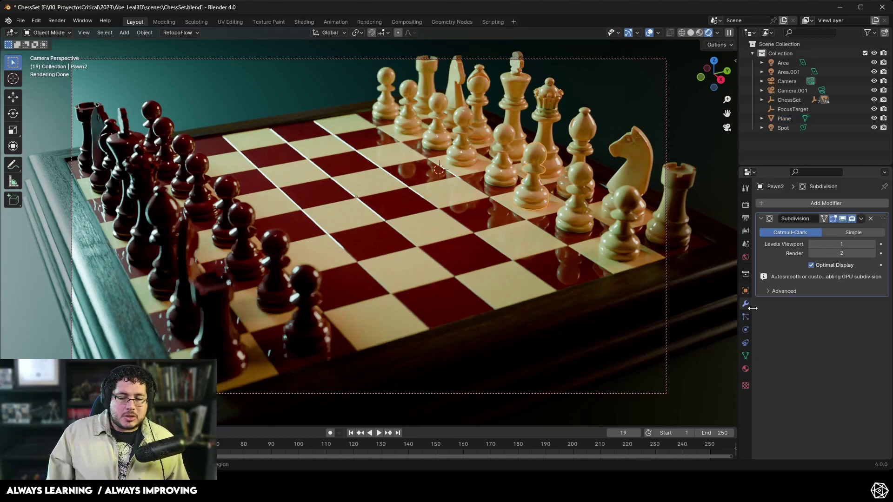
left_click(871, 219)
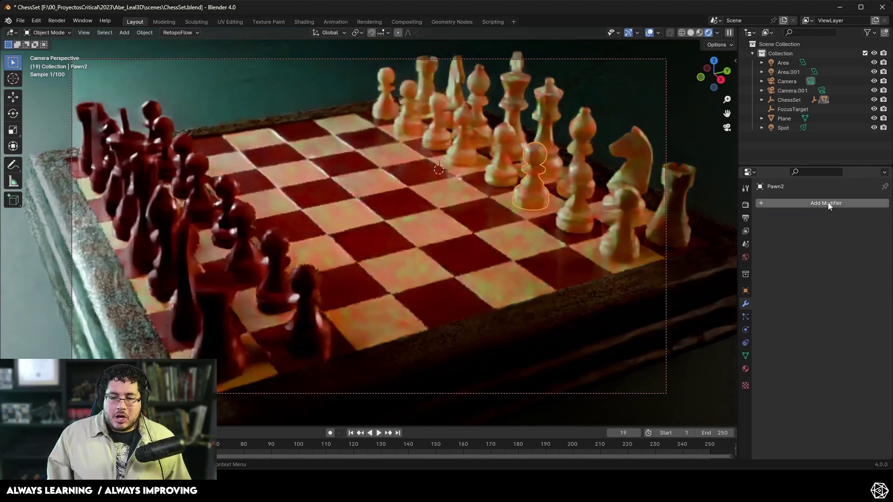
left_click(828, 203)
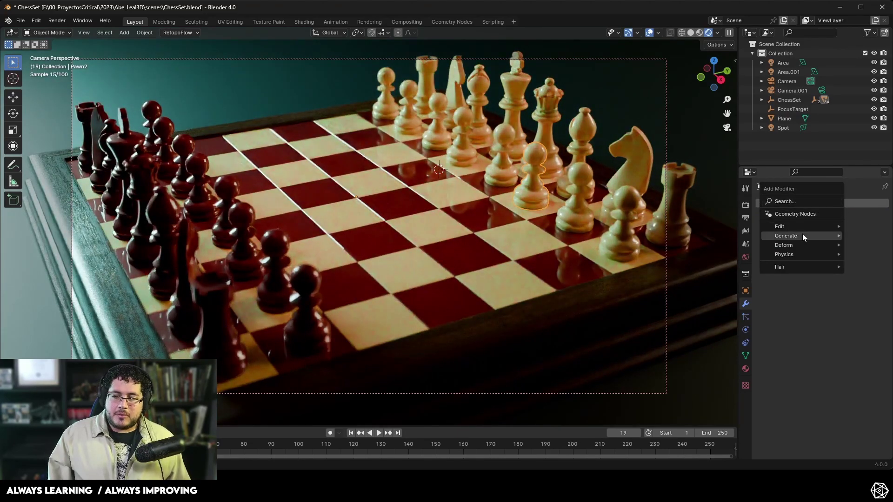
left_click(793, 204)
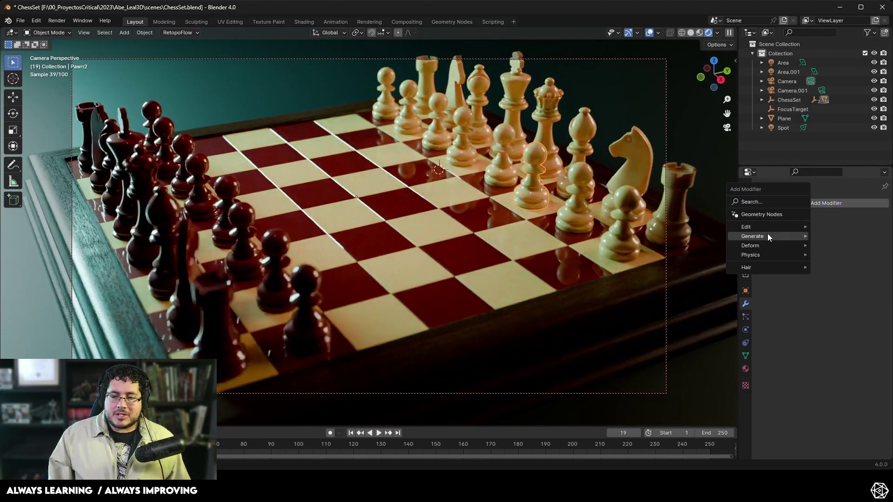
mouse_move(765, 238)
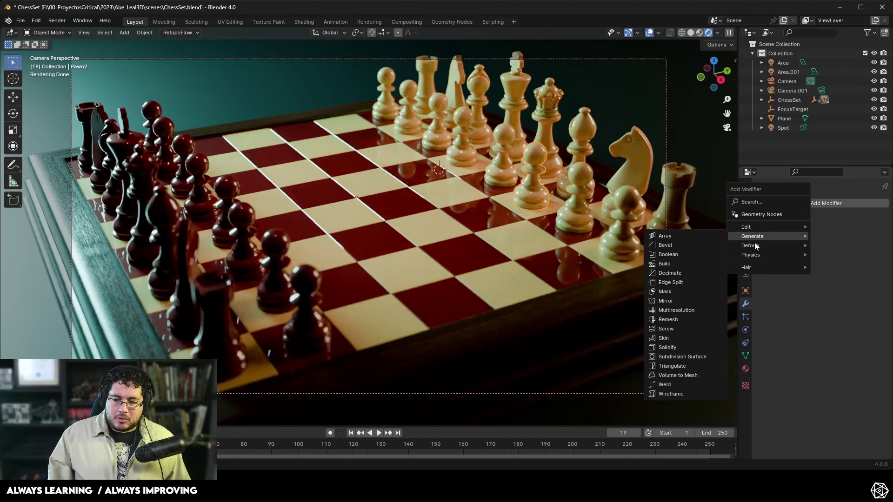
left_click(758, 202)
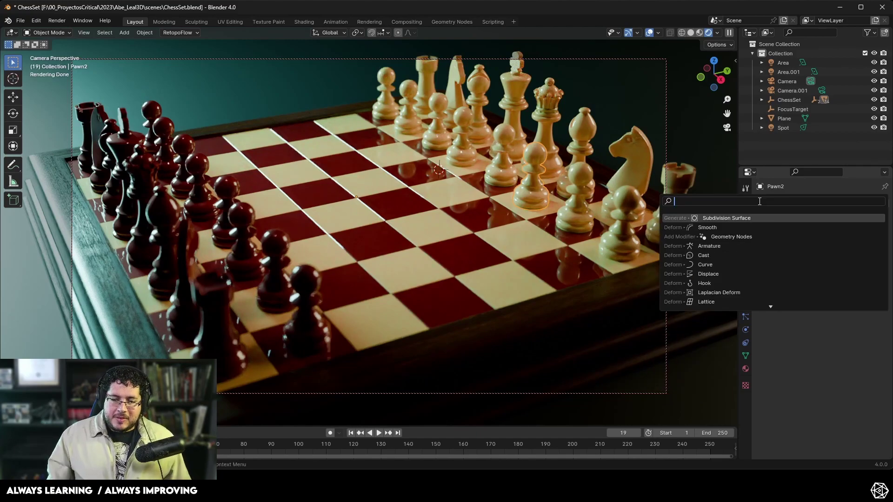
left_click(733, 217)
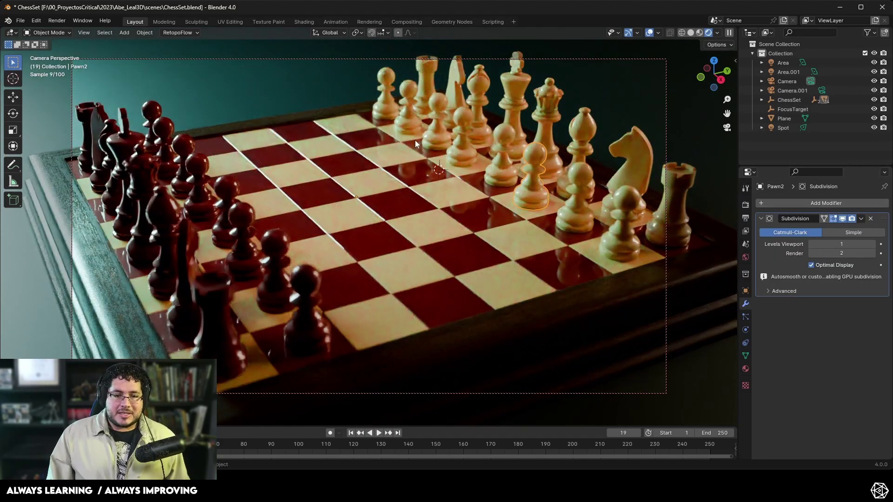
Step: Browse the Object menu's origin options without applying any, then collapse the Subdivision modifier
left_click(142, 33)
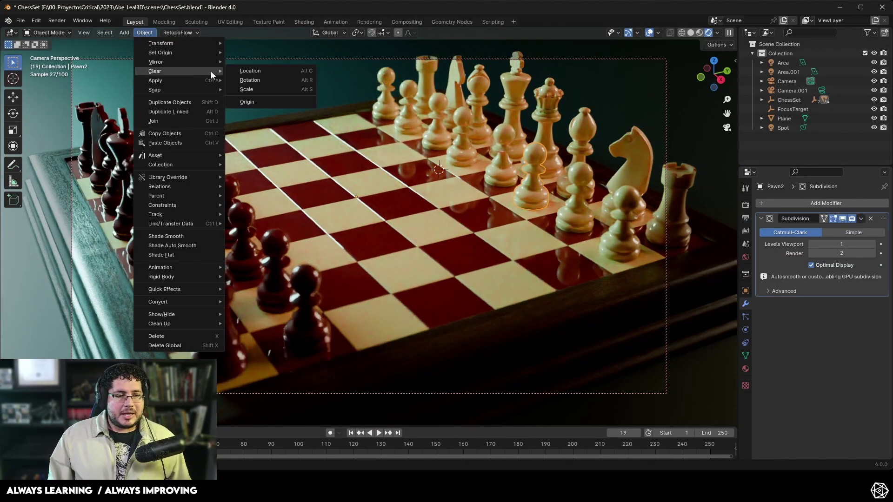
mouse_move(184, 58)
key("Escape")
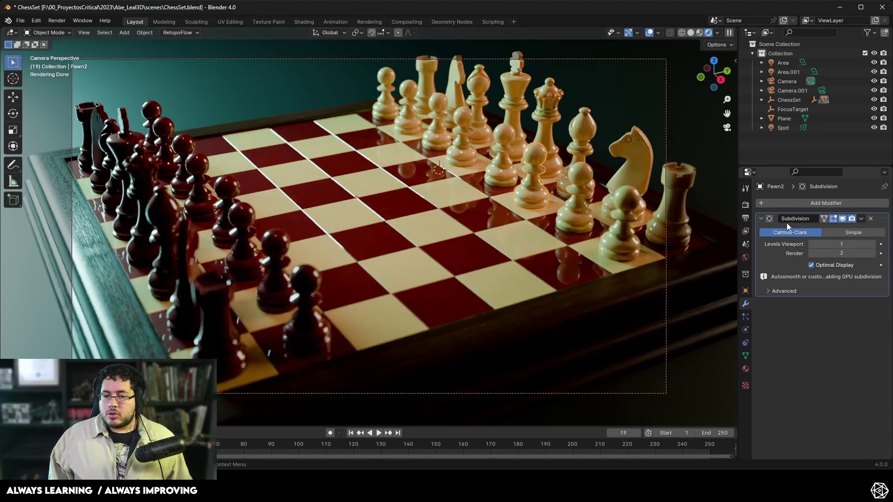
left_click(762, 220)
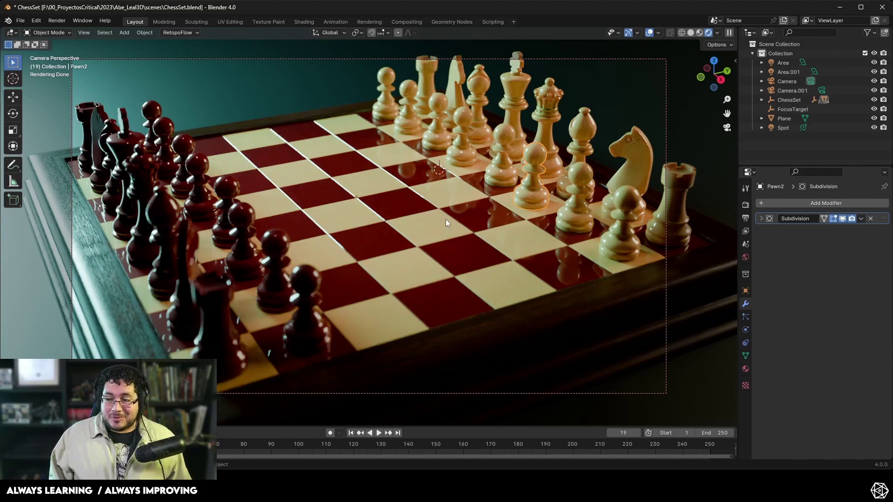
Step: Orbit and zoom the camera view down to a lower angle on the board
middle_click_drag(439, 214, 449, 226)
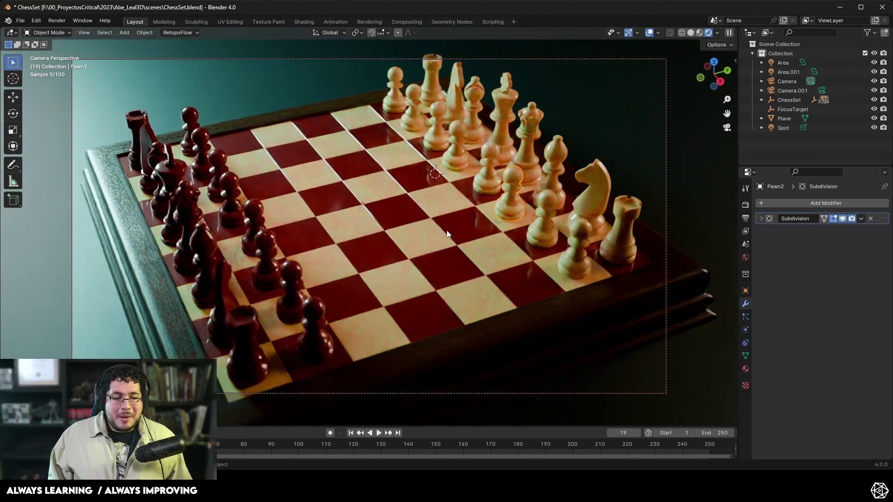
scroll(446, 233, "up", 4)
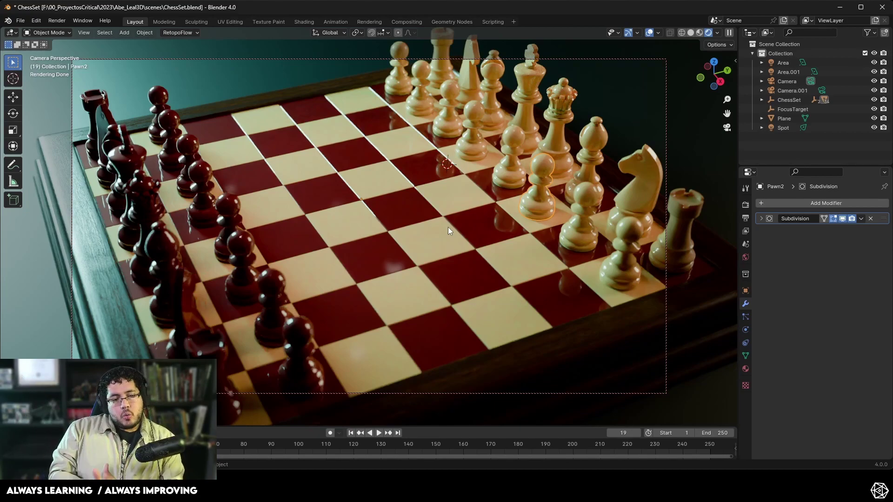
mouse_move(436, 218)
middle_mouse_down()
mouse_move(461, 223)
mouse_move(434, 225)
middle_mouse_up()
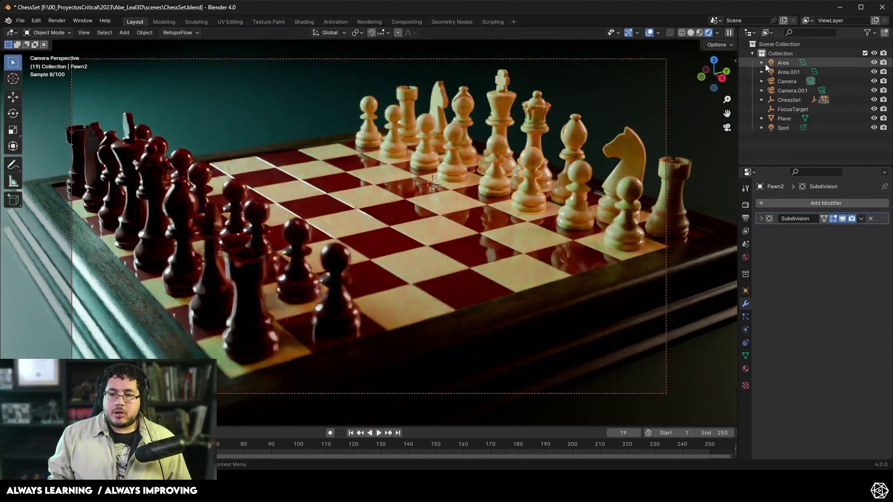
Step: Toggle Area, Area.001 and Spot visibility to compare them, ending with Area hidden
left_click(874, 63)
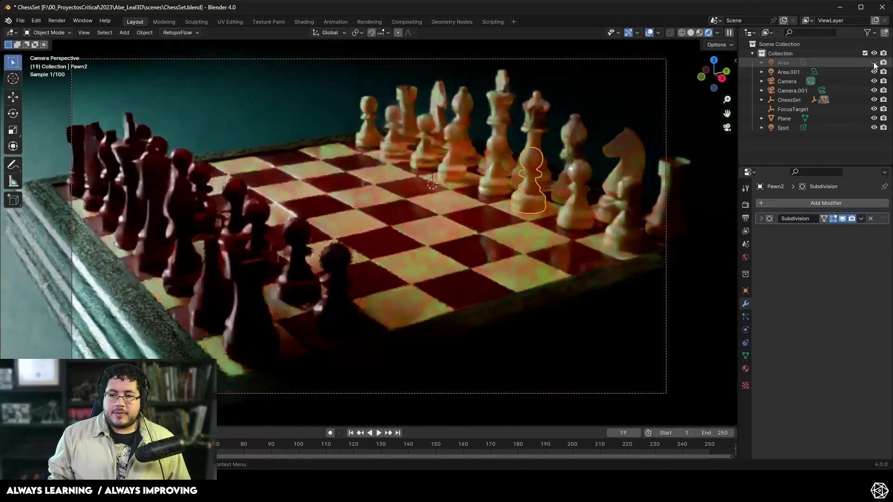
left_click(874, 63)
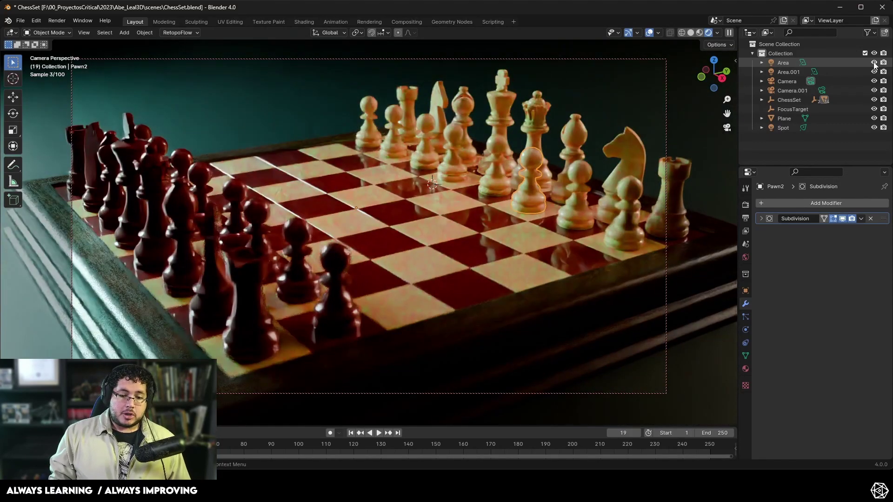
left_click(874, 72)
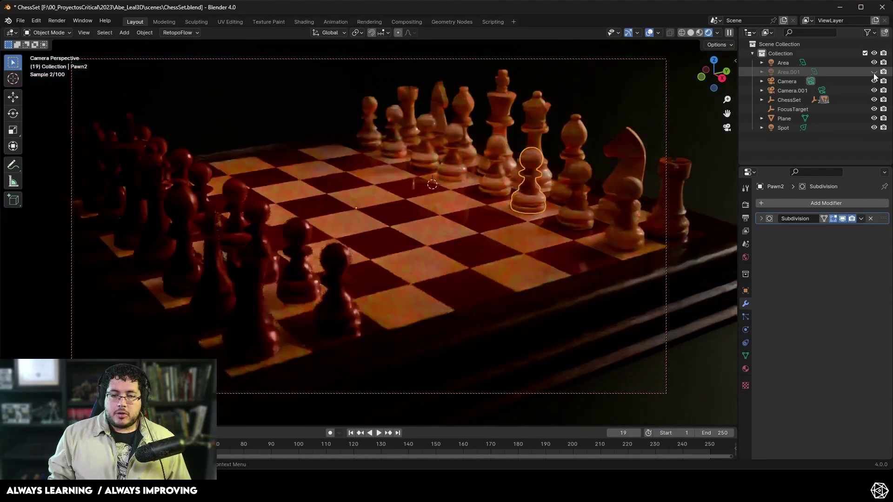
left_click(874, 72)
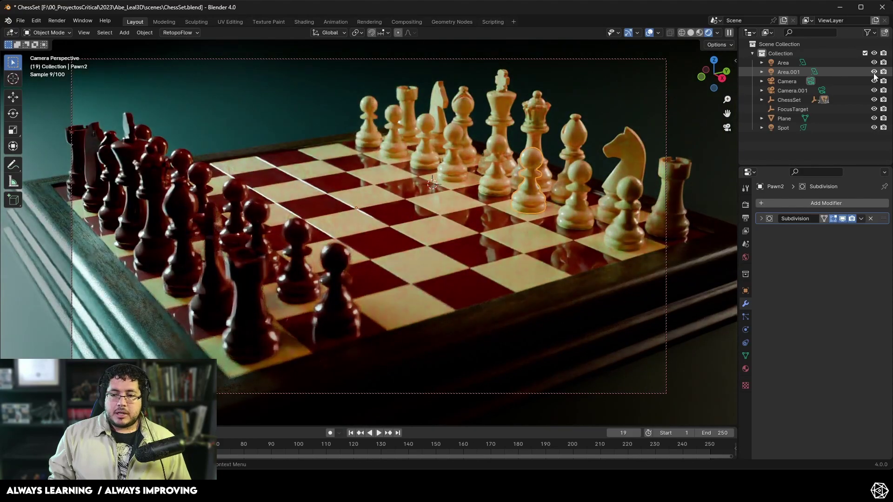
left_click(874, 72)
left_click(875, 127)
left_click(875, 128)
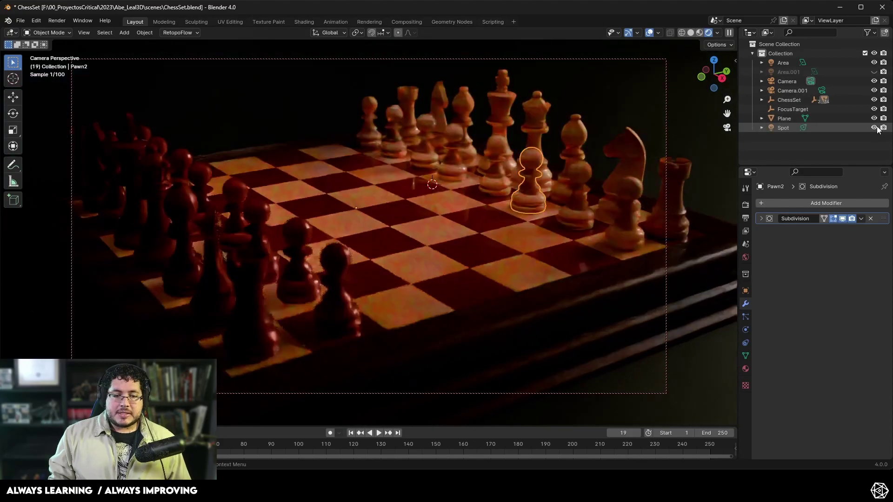
left_click(874, 72)
left_click(875, 63)
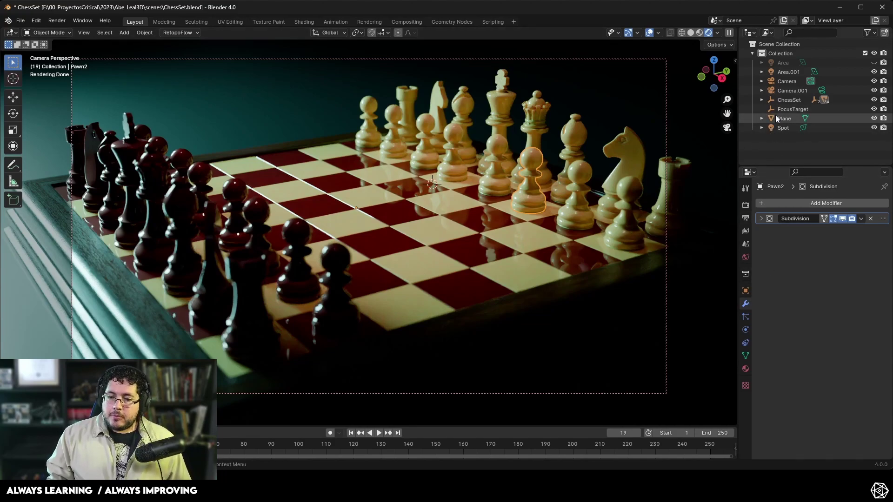
Step: Select Area.001 and create a new collection under Shading > Light Linking
left_click(786, 72)
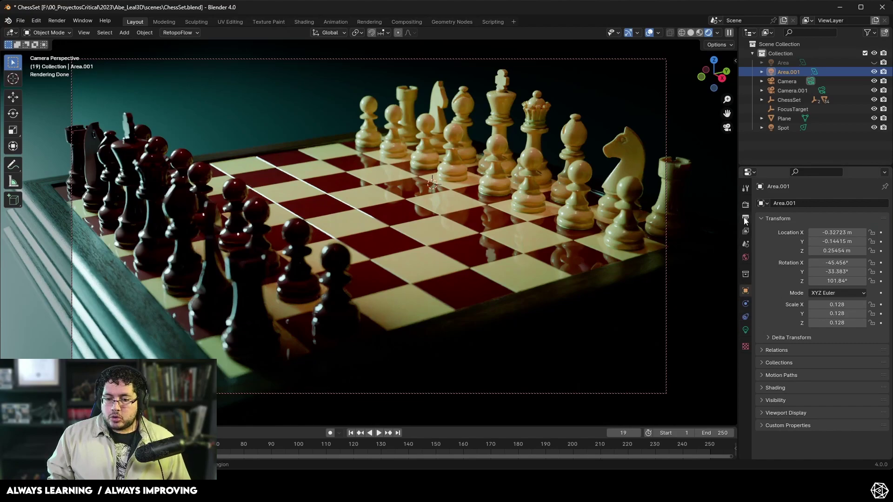
left_click(763, 388)
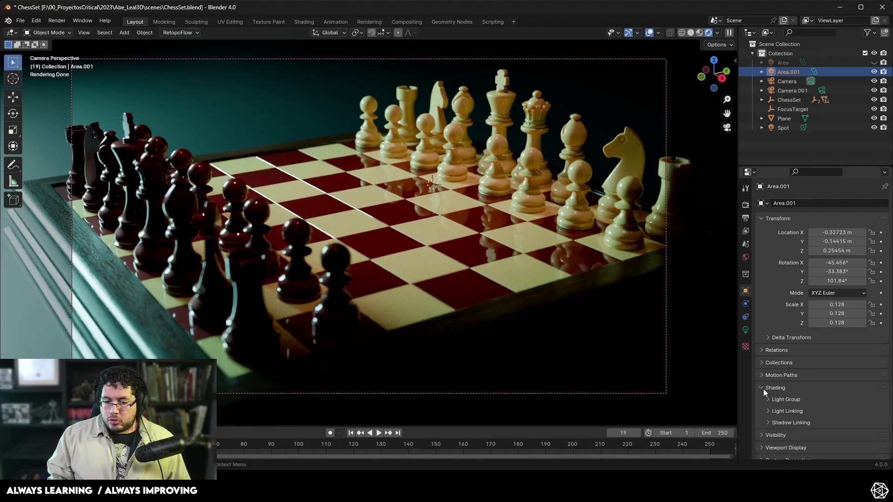
left_click(763, 389)
left_click(764, 367)
left_click(762, 368)
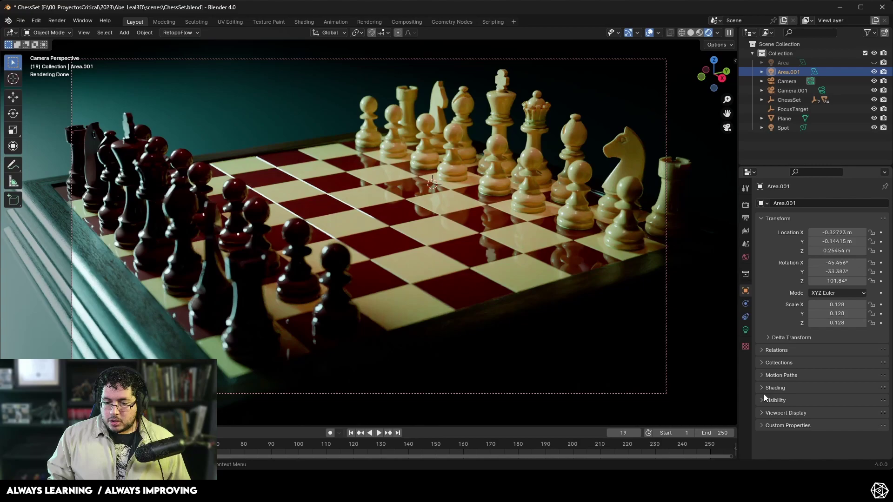
left_click(763, 387)
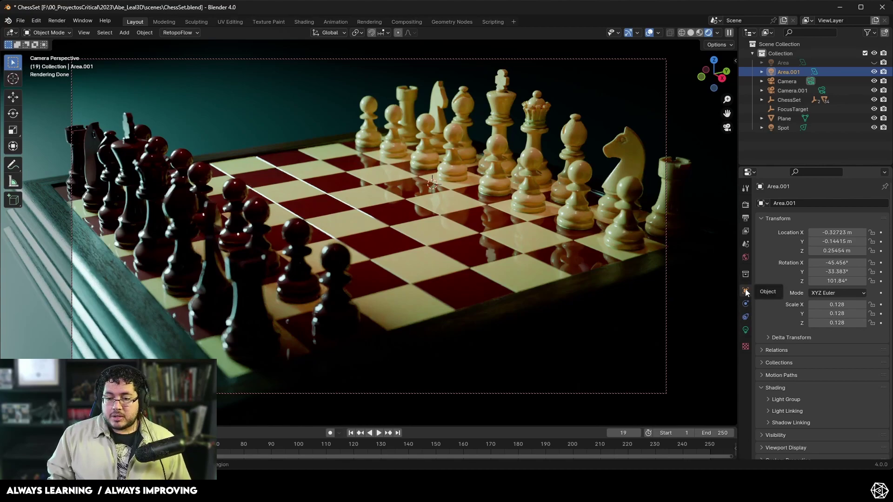
scroll(783, 389, "down", 1)
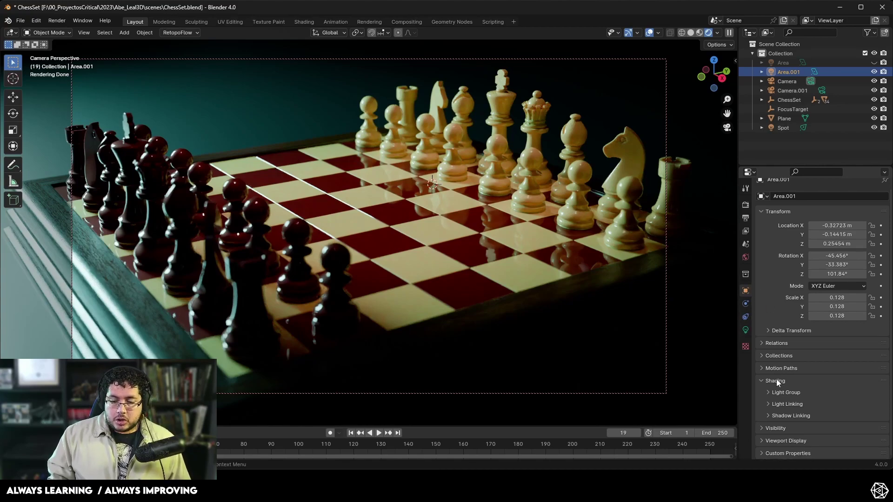
left_click(767, 404)
scroll(782, 395, "down", 2)
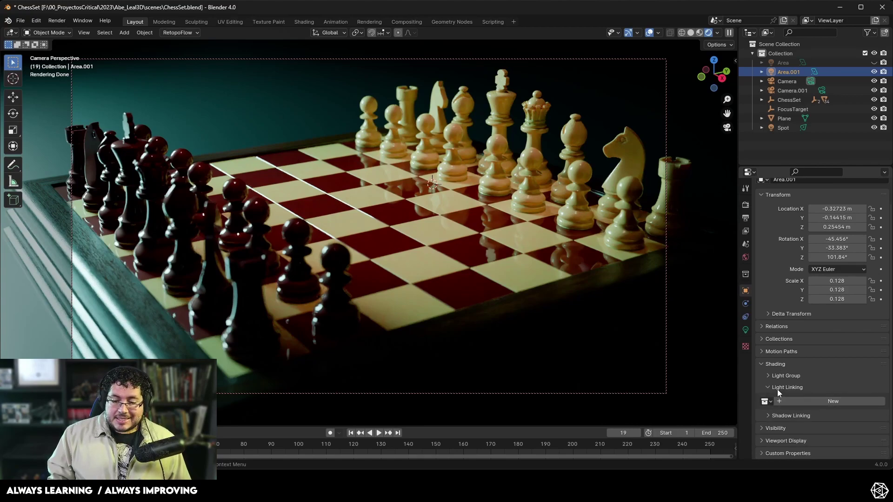
left_click(810, 400)
scroll(802, 373, "down", 3)
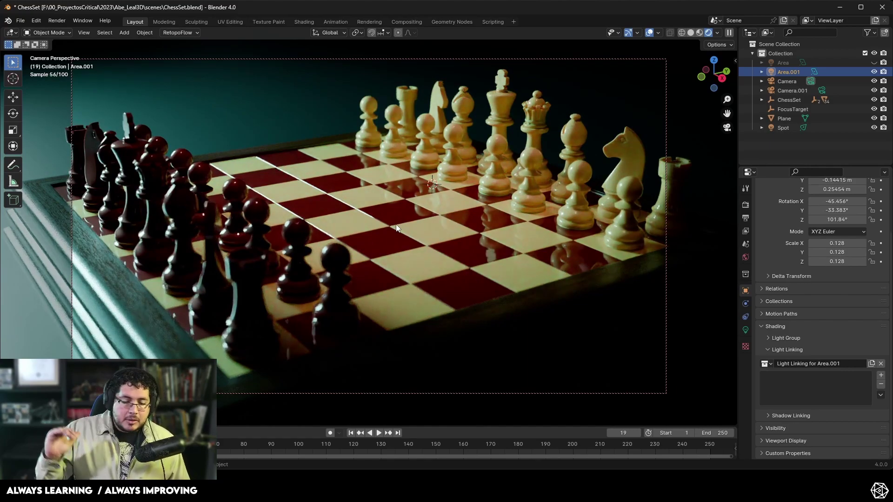
Step: Move BlackPieces_Bishop3 through BlackPieces_Rook3 into a new collection named BlackPieces
left_click(762, 100)
left_click(807, 109)
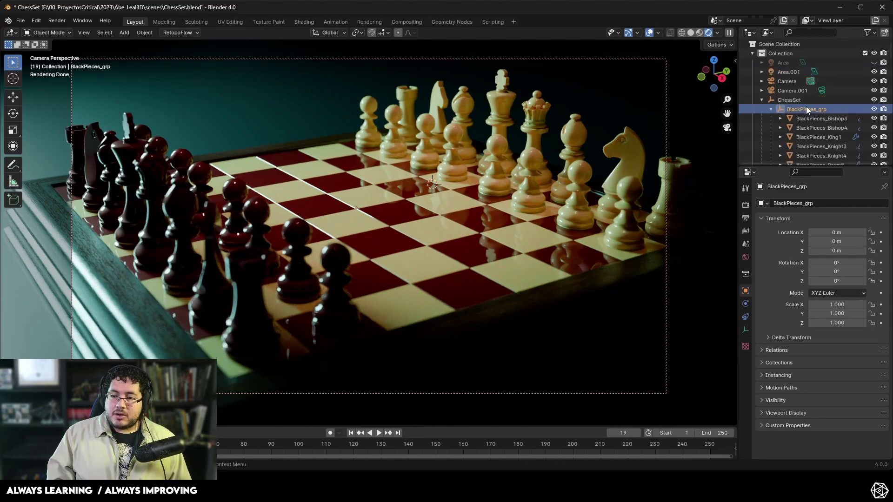
left_click(812, 119)
scroll(813, 122, "down", 7)
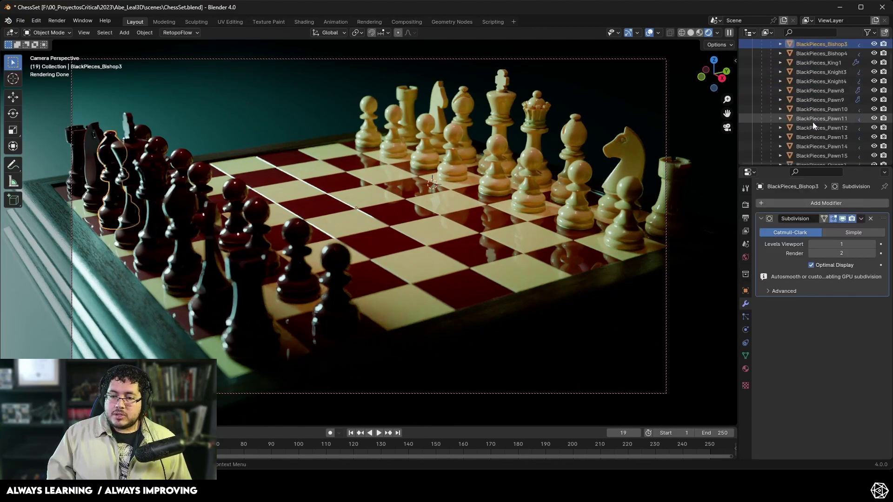
left_click(814, 127, "shift")
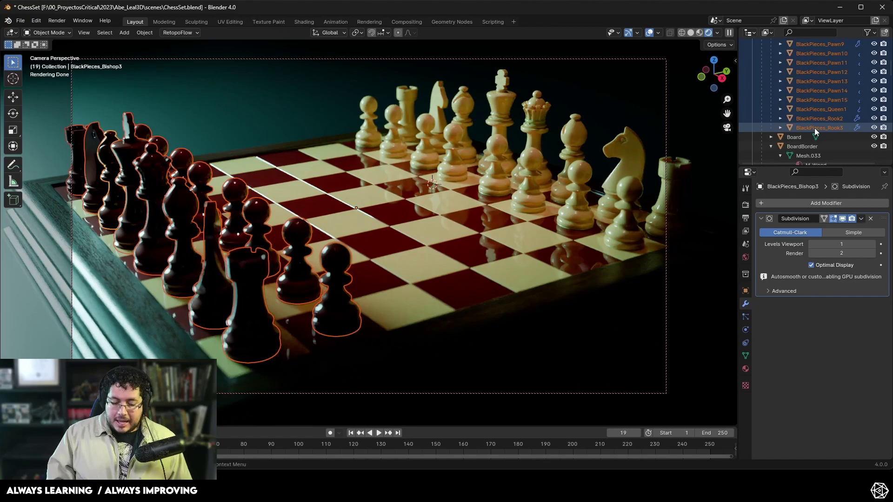
key("m")
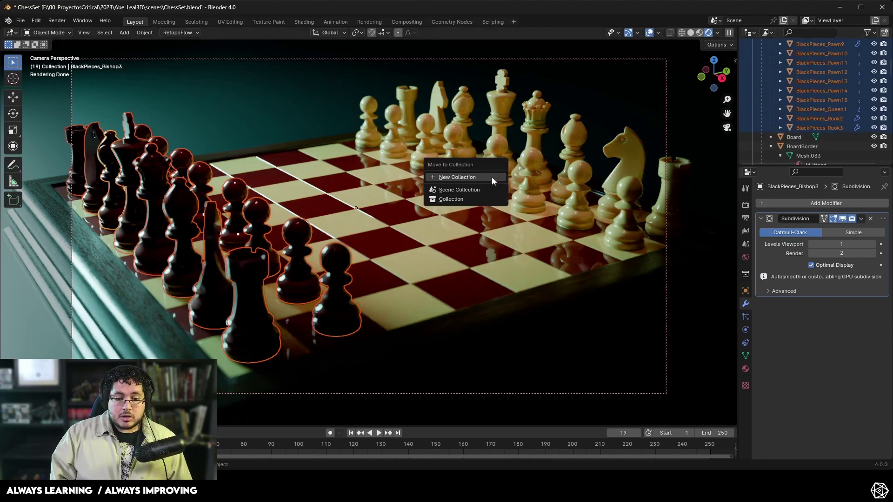
left_click(492, 178)
type("BlackPieces")
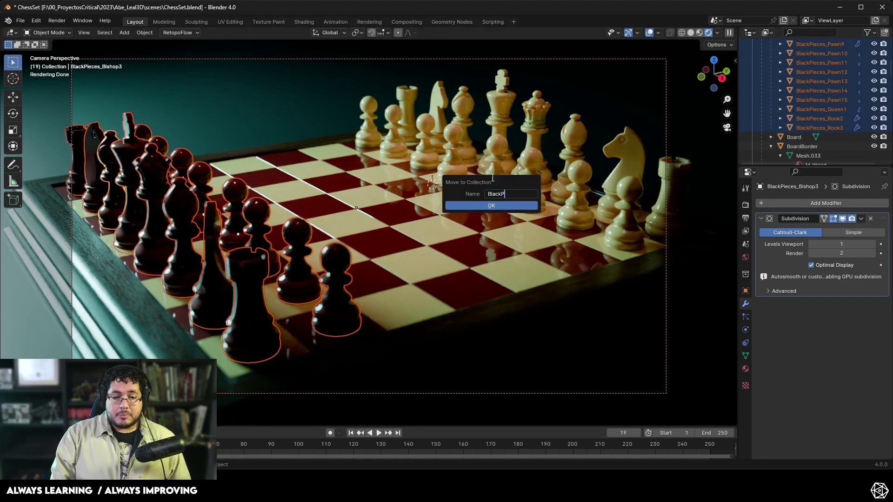
left_click(509, 206)
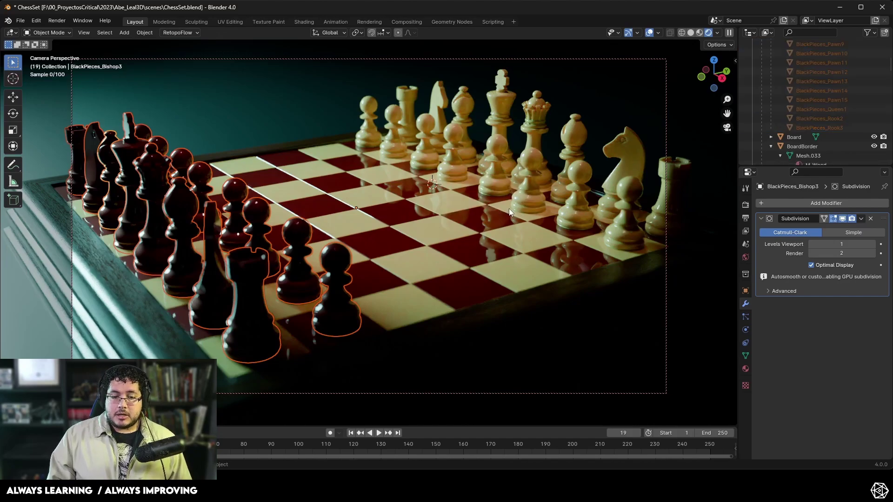
Step: Collapse the BlackPieces_grp group and the main Collection in the Outliner
scroll(788, 107, "up", 2)
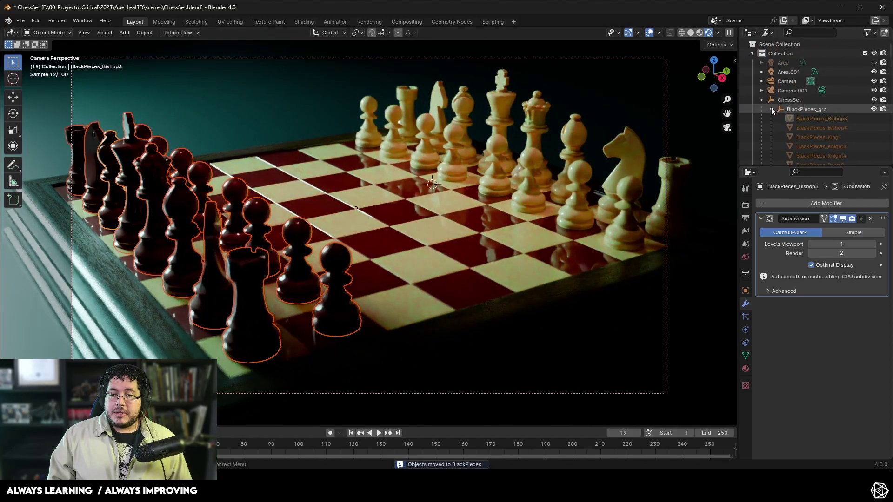
left_click(771, 107)
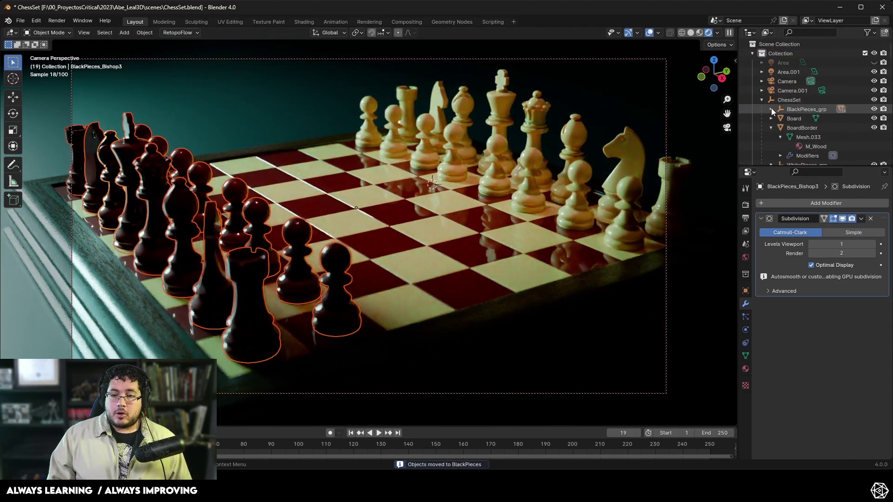
left_click(752, 54)
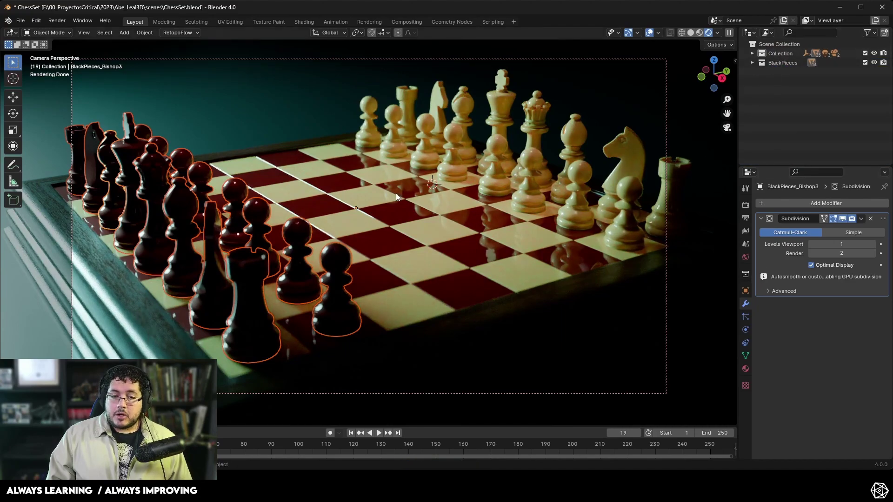
Step: Add the BlackPieces collection to Area.001's light linking list
left_click(752, 54)
left_click(781, 75)
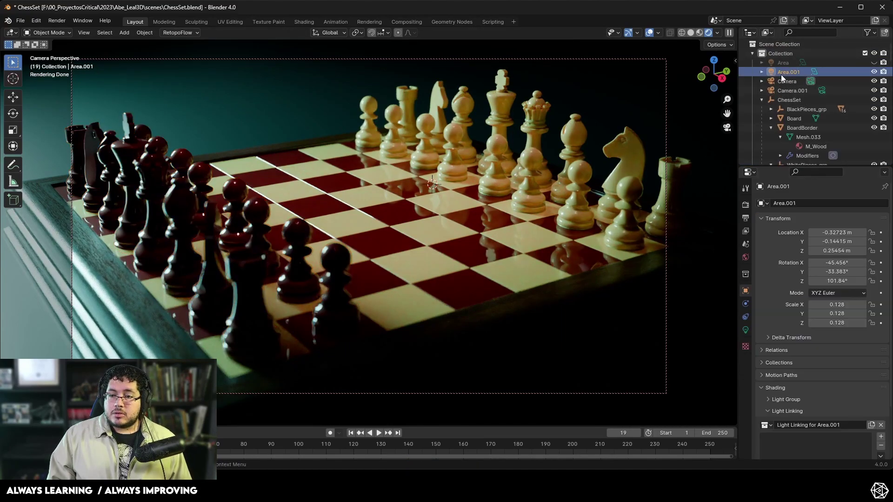
scroll(772, 128, "down", 2)
scroll(775, 130, "down", 1)
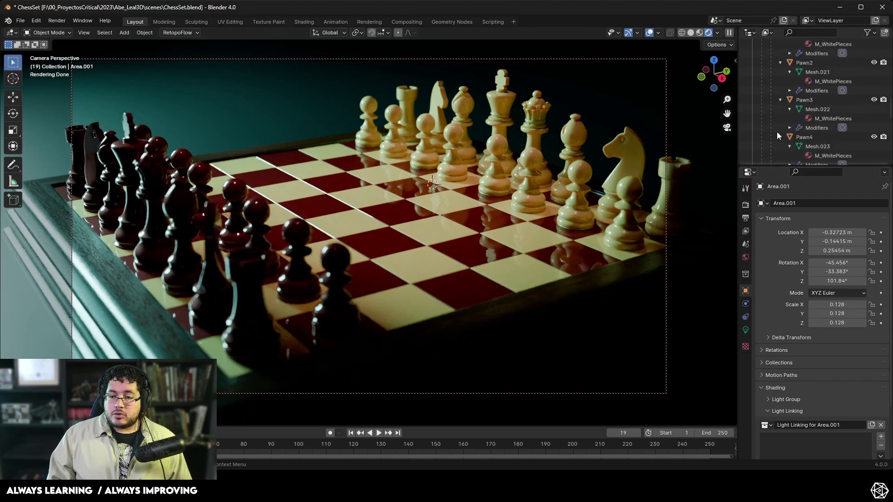
scroll(777, 119, "up", 3)
left_click(762, 99)
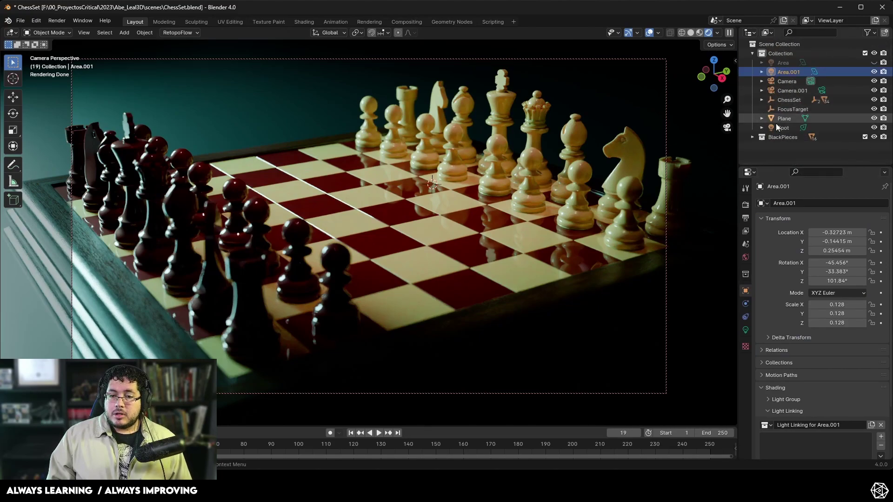
left_click_drag(777, 137, 787, 444)
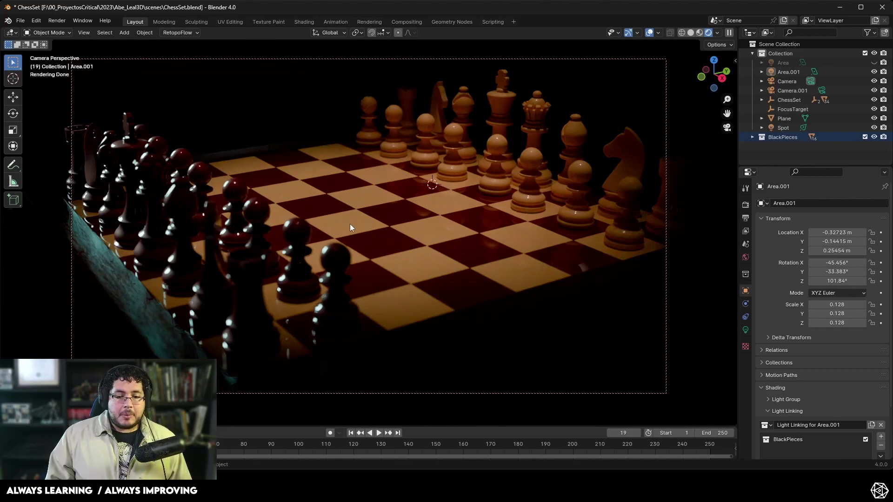
Step: Add the BoardBorder object to Area.001's light linking list
left_click(528, 311)
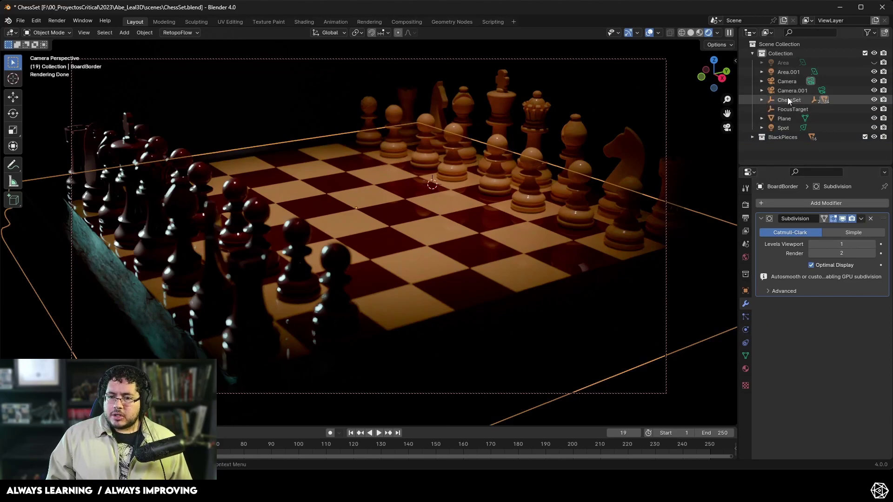
left_click(761, 100)
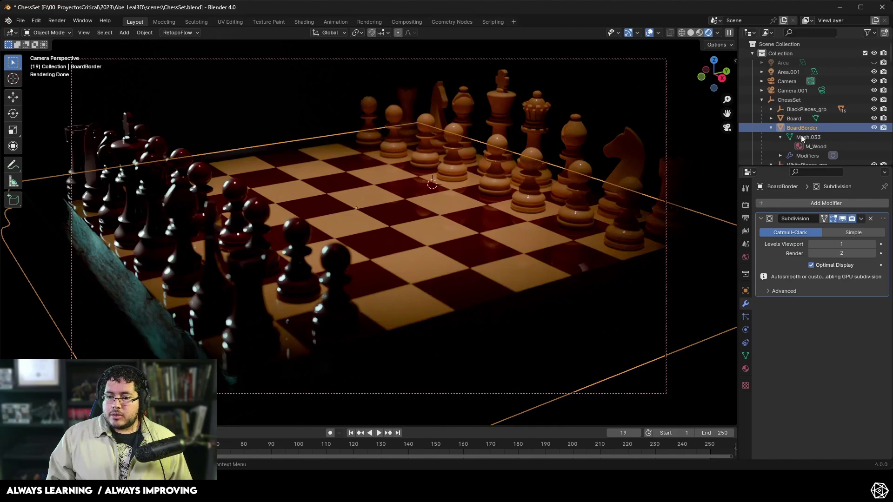
left_click(786, 72)
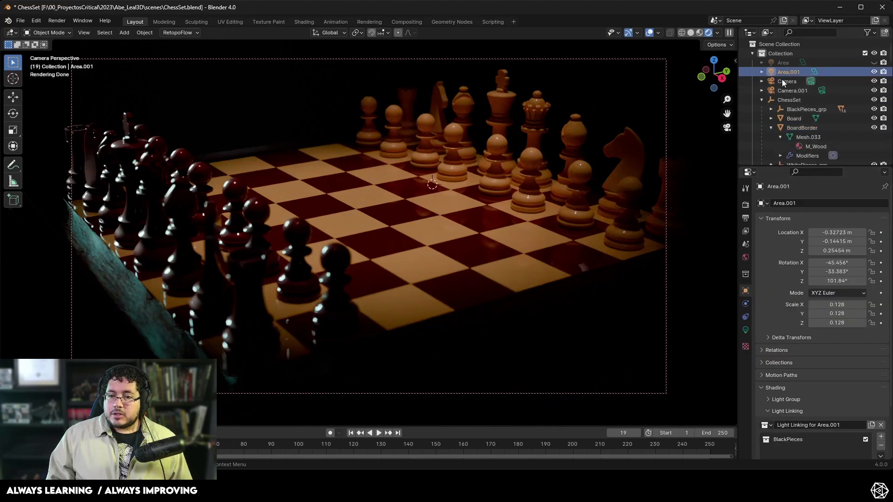
left_click_drag(797, 127, 800, 454)
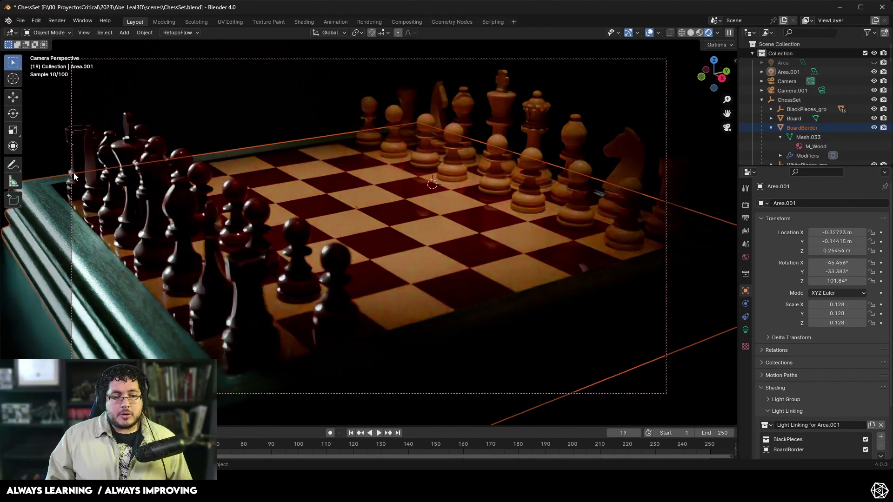
left_click(453, 229)
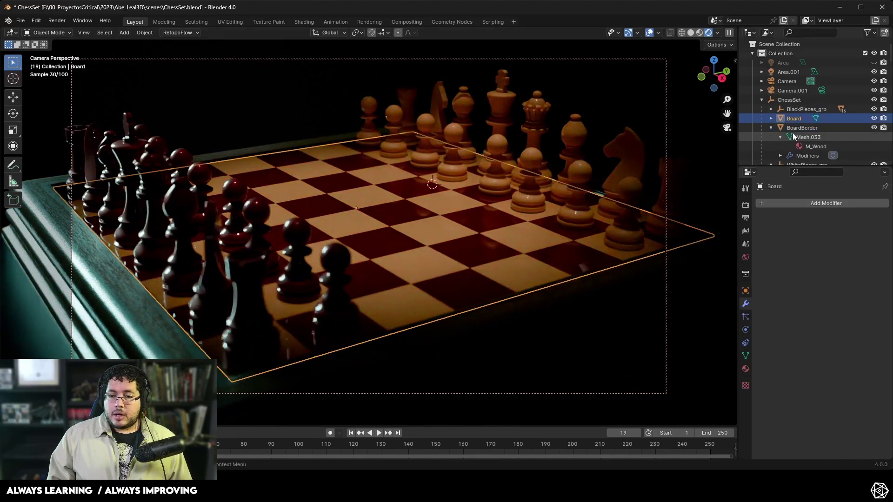
left_click(783, 73)
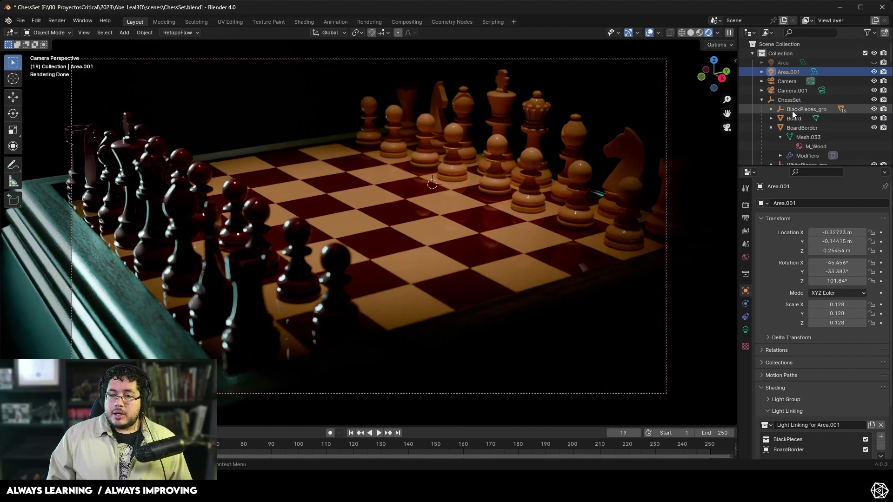
Step: Add Board to Area.001's light linking and make the Area light visible again
left_click_drag(791, 118, 815, 442)
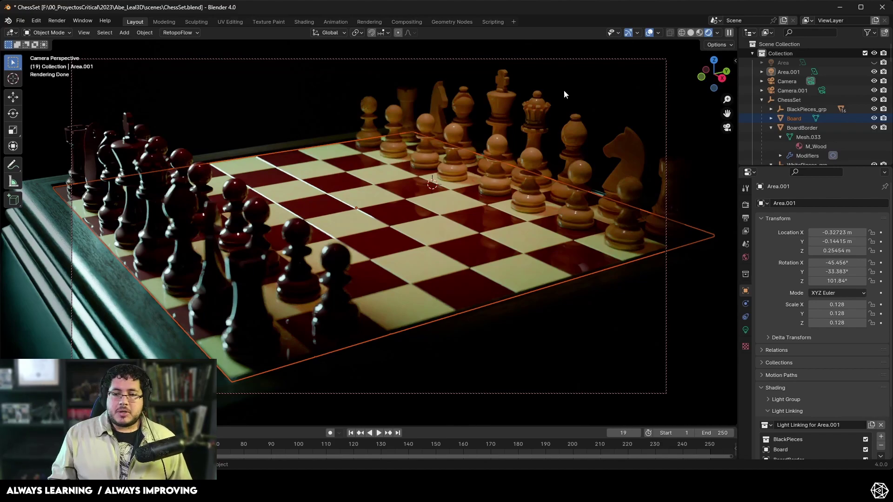
left_click(874, 62)
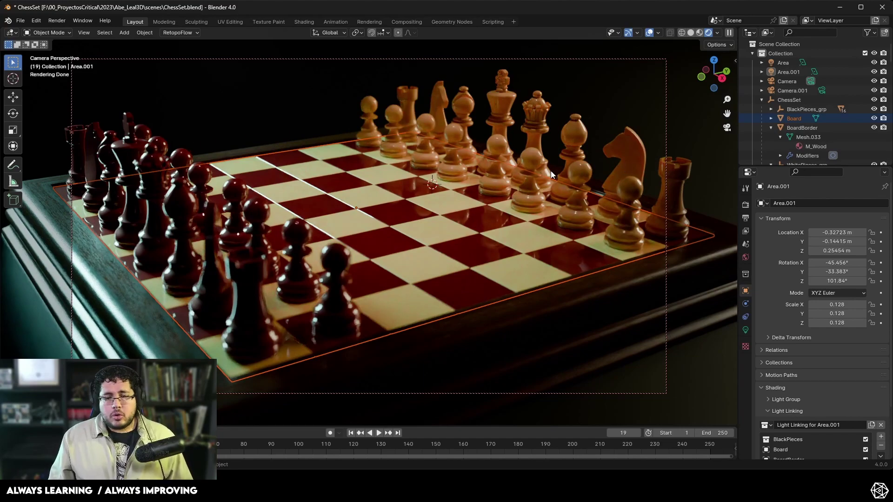
left_click(467, 187)
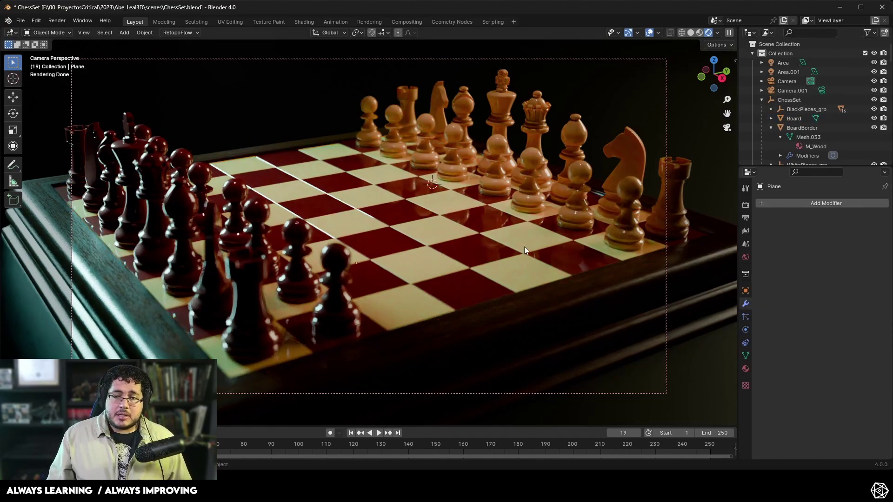
left_click(168, 212)
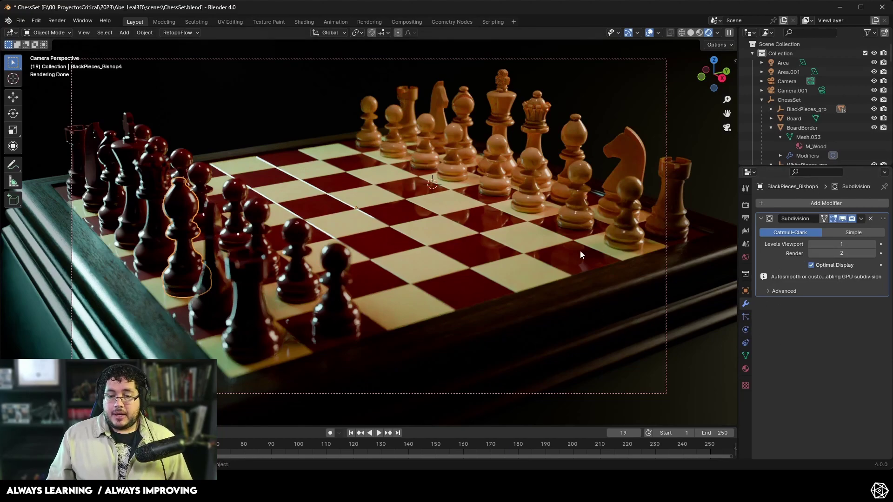
Step: Set Area.001's light Power to 40 W and Size to 0.1 m
left_click(791, 72)
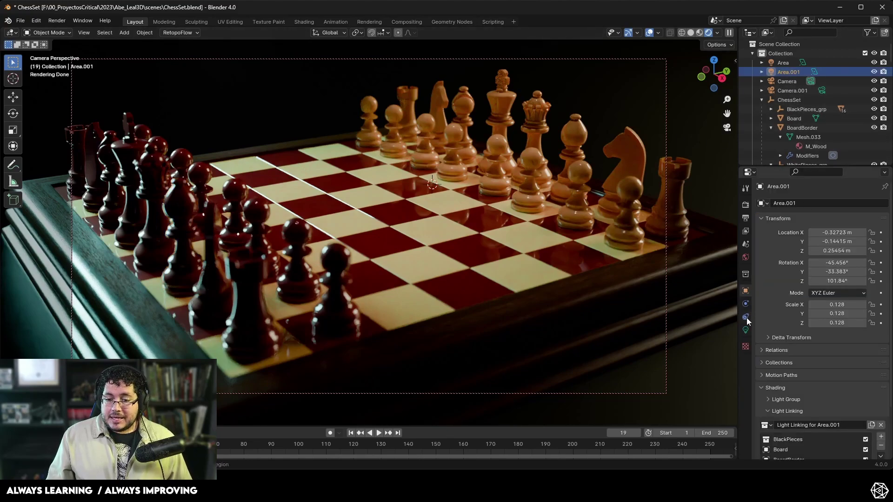
left_click(746, 329)
left_click(843, 266)
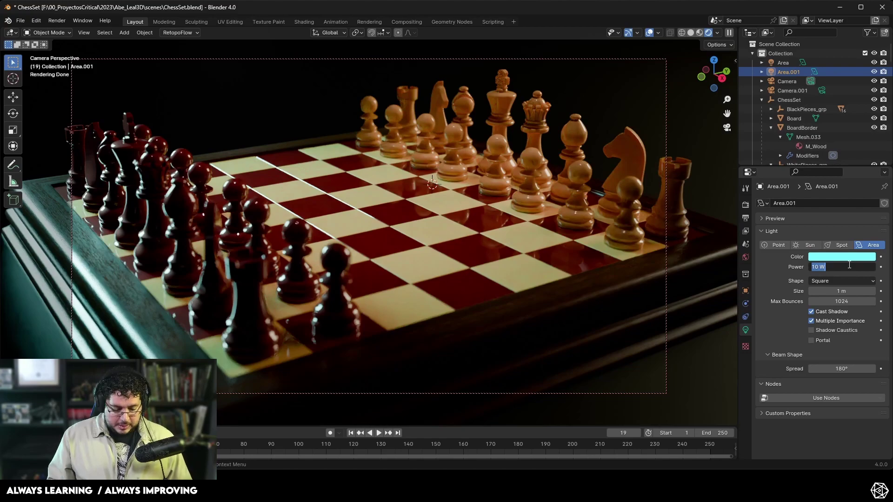
type("40")
key("Return")
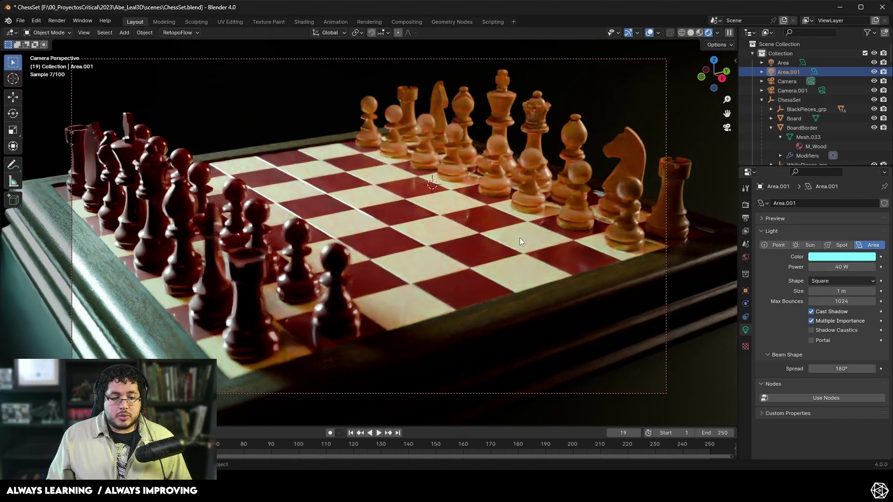
left_click(845, 293)
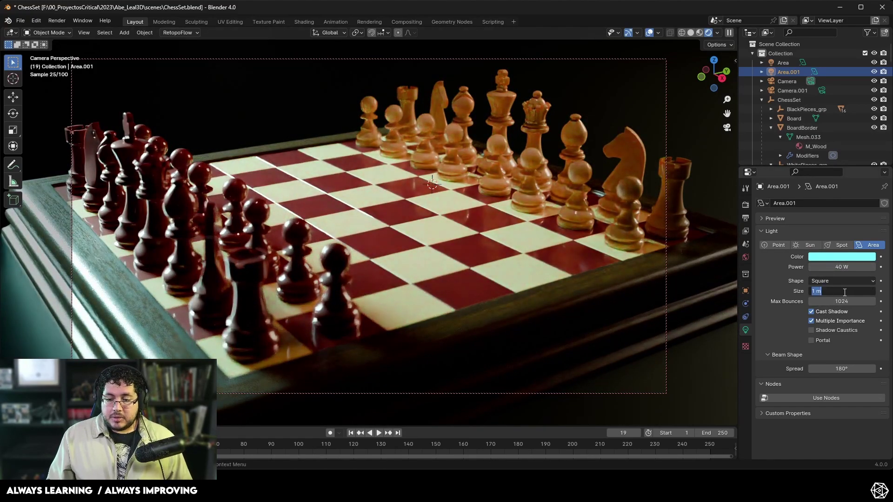
type("0.1")
key("Return")
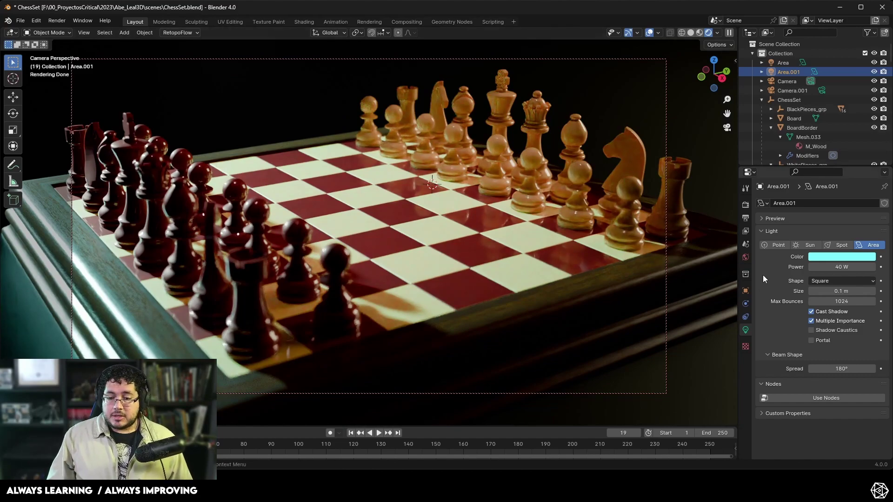
left_click(746, 290)
scroll(804, 342, "down", 5)
left_click(769, 416)
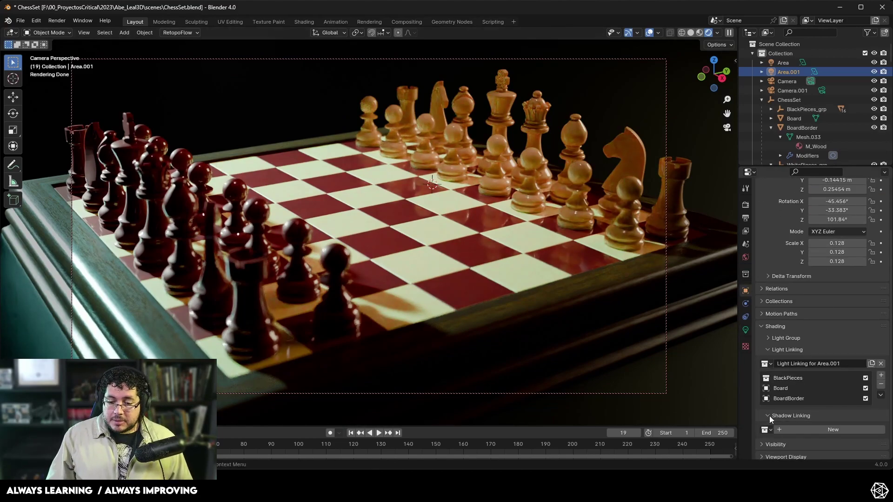
left_click(820, 411)
scroll(834, 419, "down", 2)
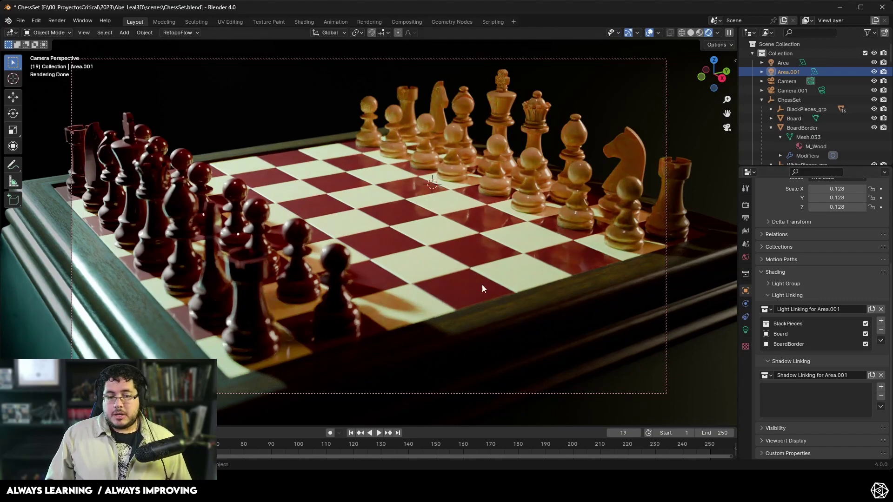
left_click(442, 259)
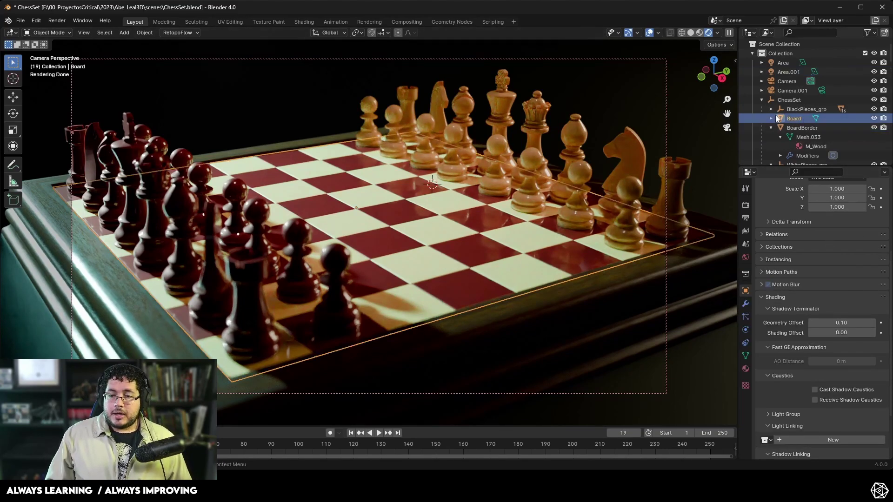
left_click(786, 73, "ctrl")
left_click_drag(793, 119, 816, 409)
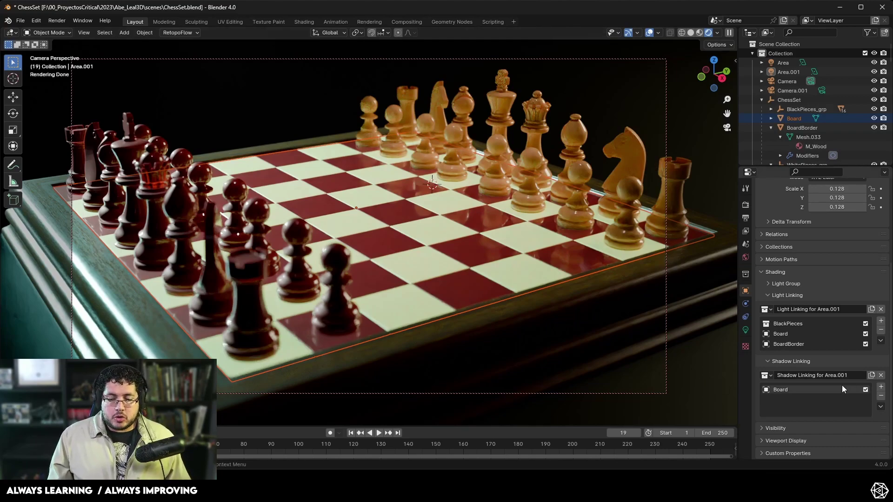
left_click(866, 389)
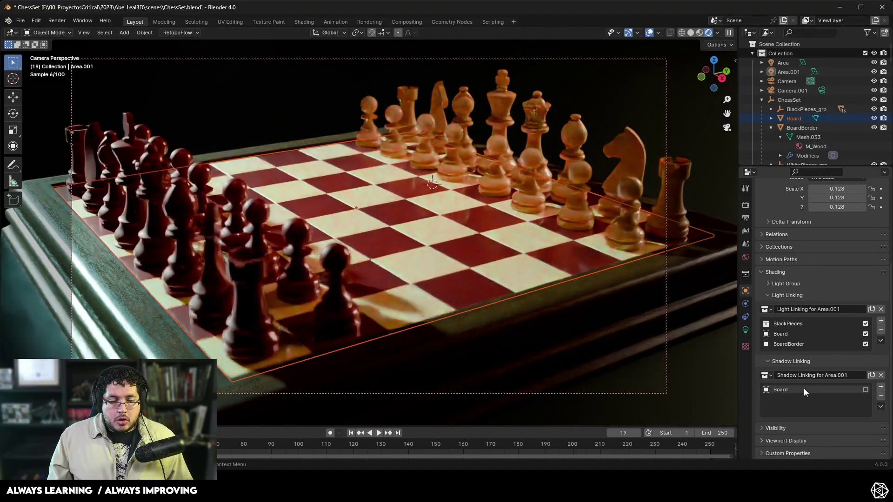
left_click(804, 390)
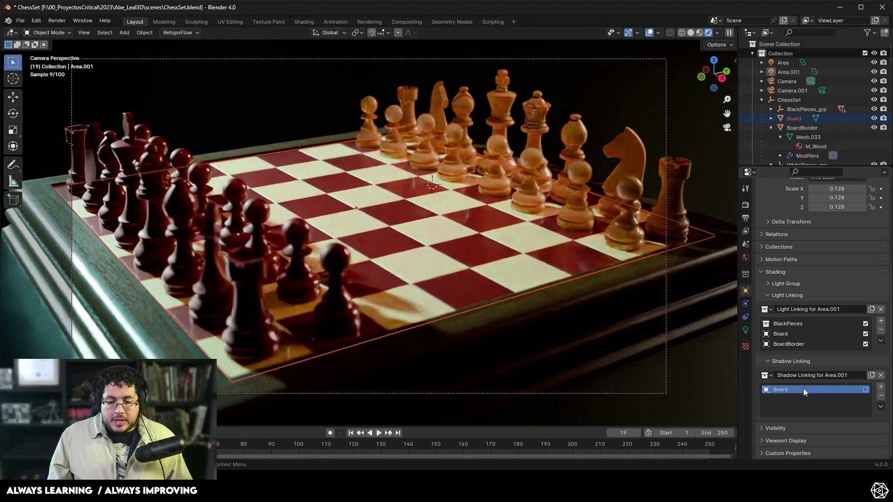
left_click(881, 375)
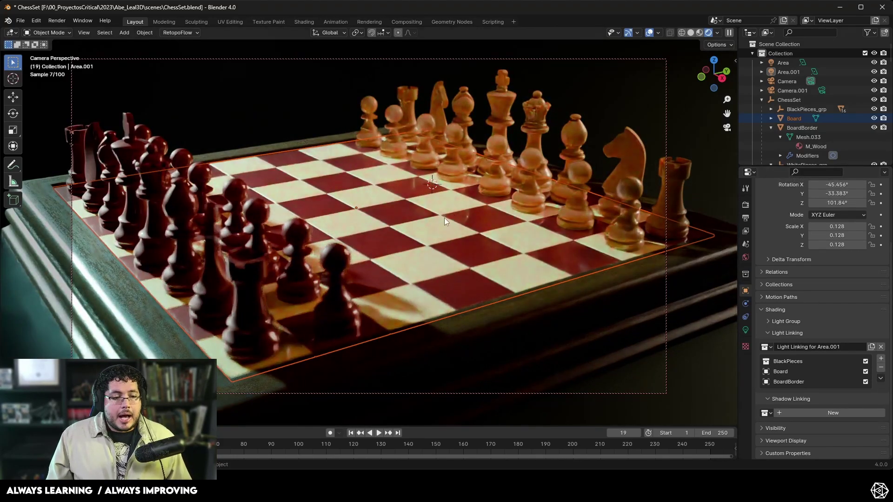
Step: Set Snap With to Closest in the snapping popover, keeping Snap To on Vertex
left_click(615, 102)
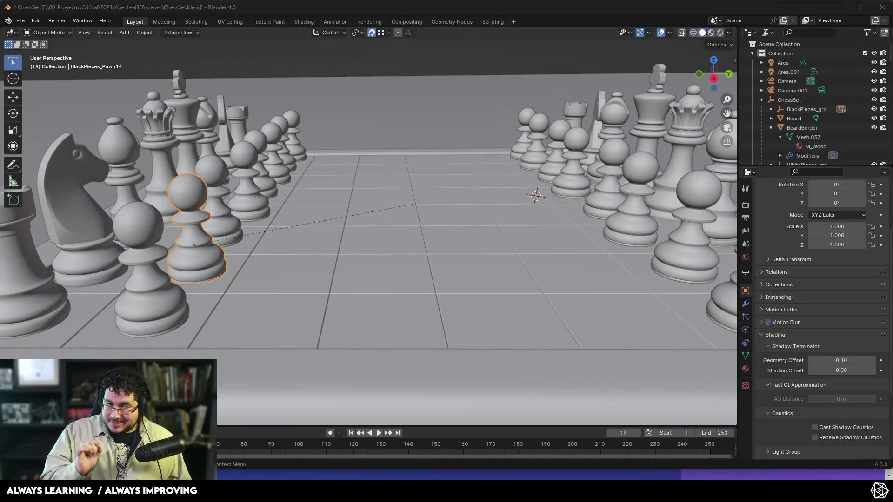
left_click(387, 32)
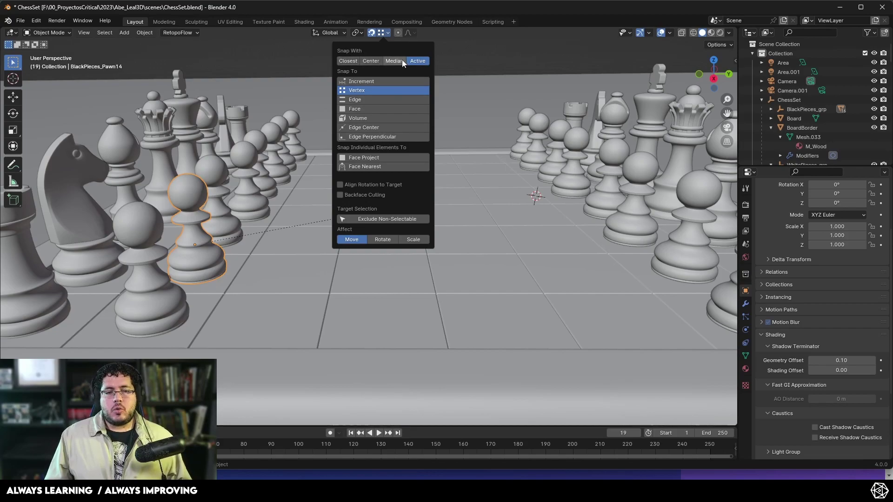
left_click(346, 61)
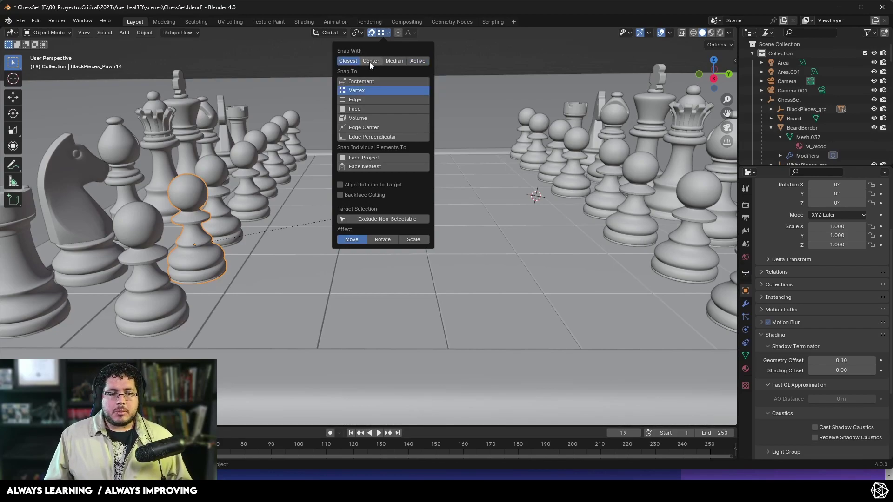
left_click(418, 61)
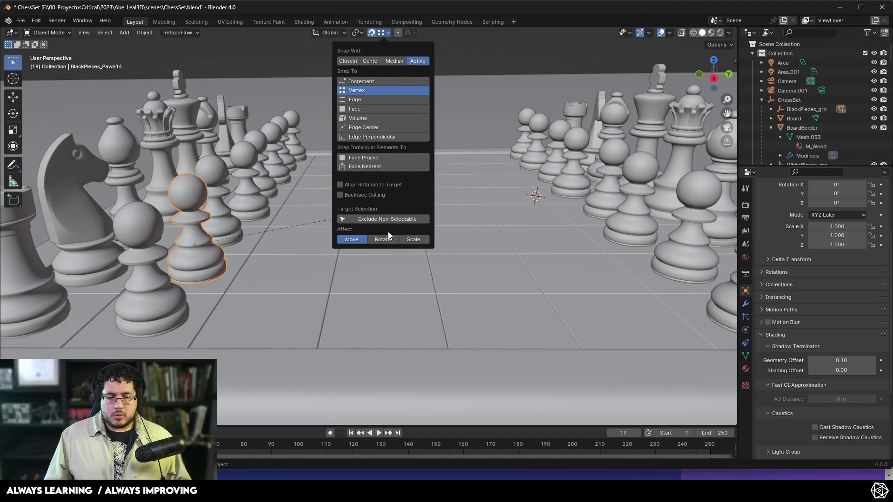
left_click(351, 62)
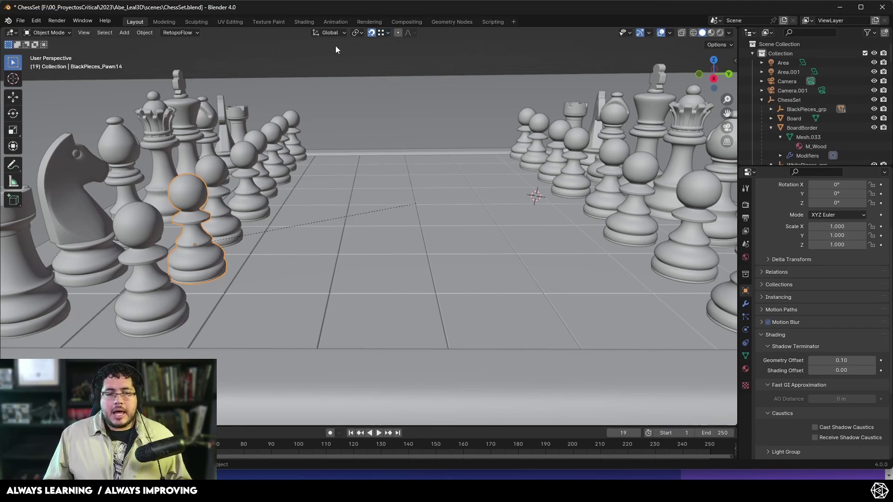
left_click(381, 33)
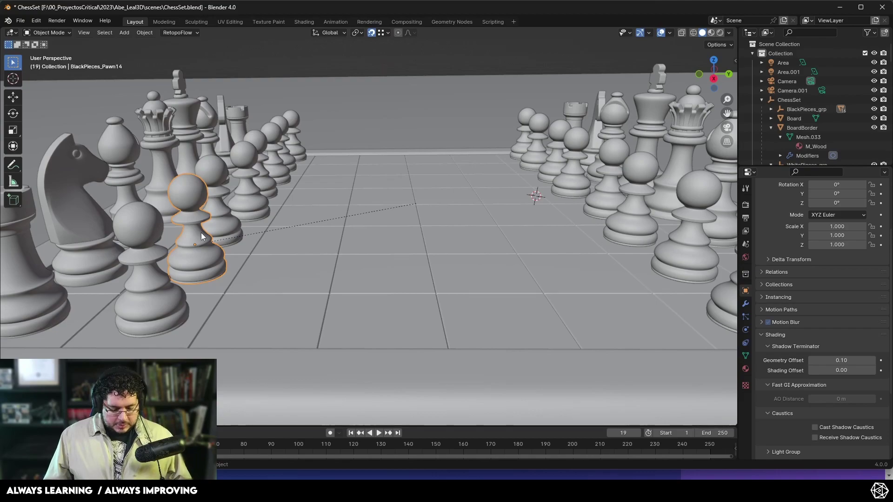
left_click_drag(201, 236, 225, 250)
left_click(222, 177)
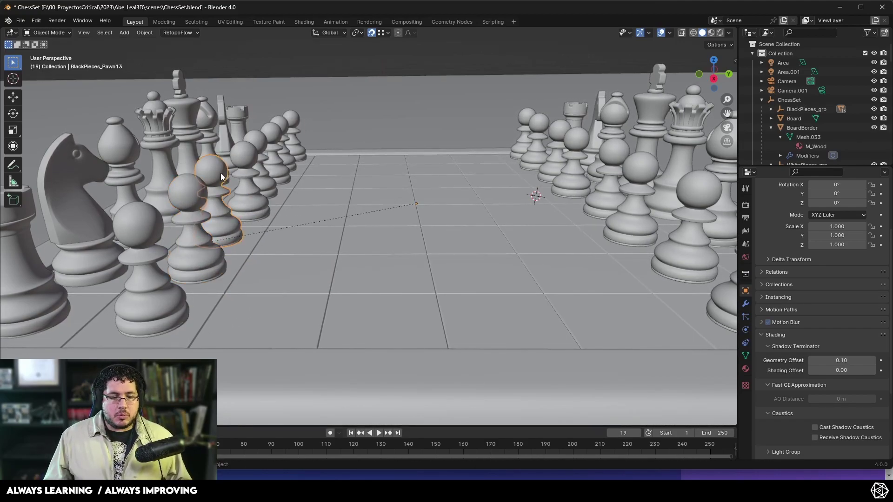
left_click_drag(225, 182, 244, 227)
left_click(74, 190)
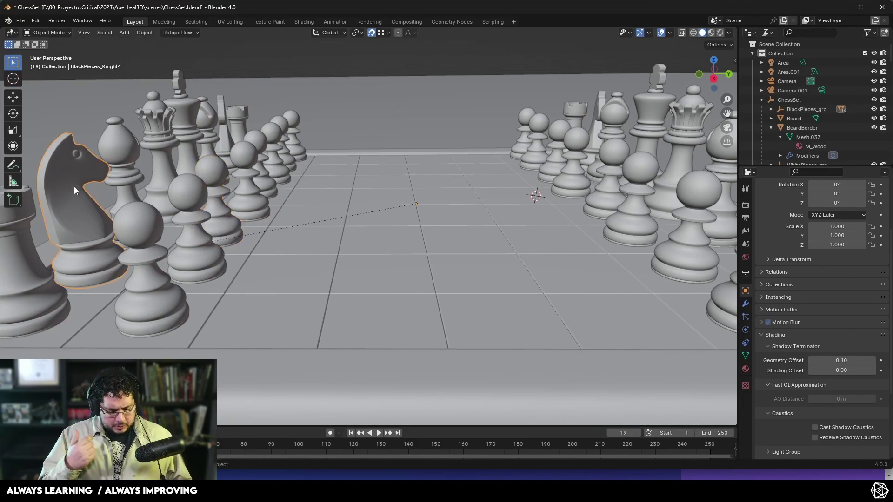
key("g")
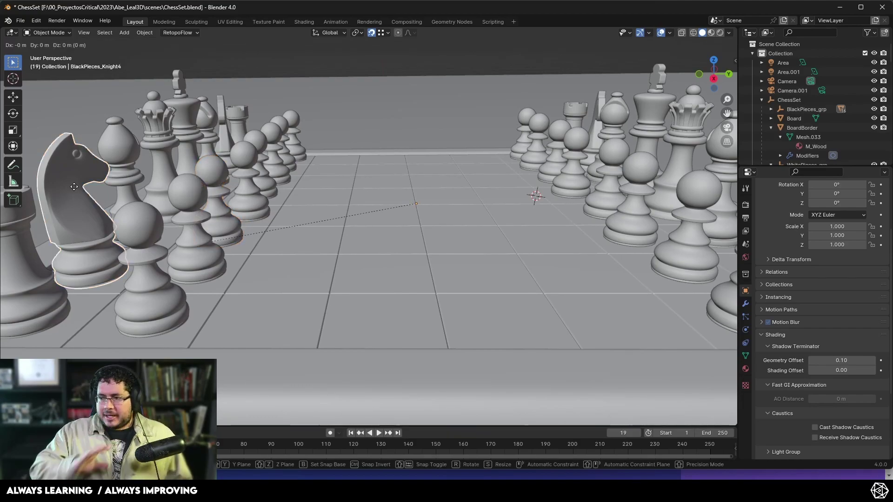
left_click_drag(74, 186, 99, 252)
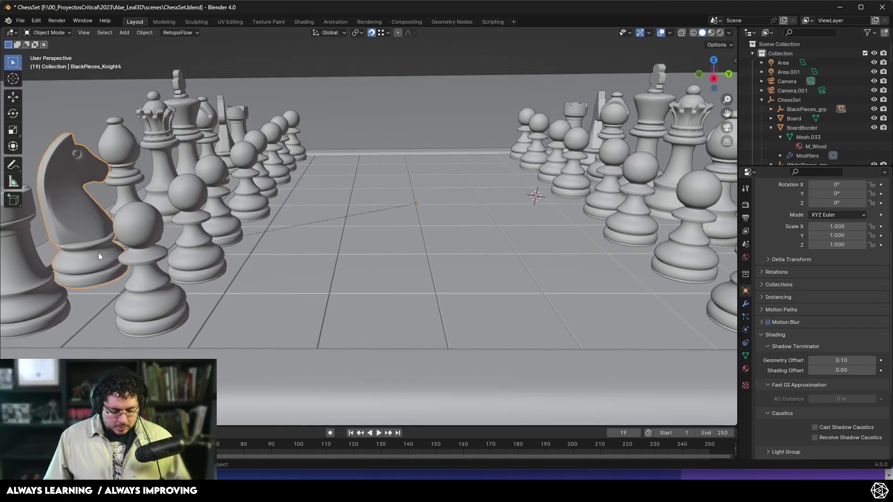
key("g")
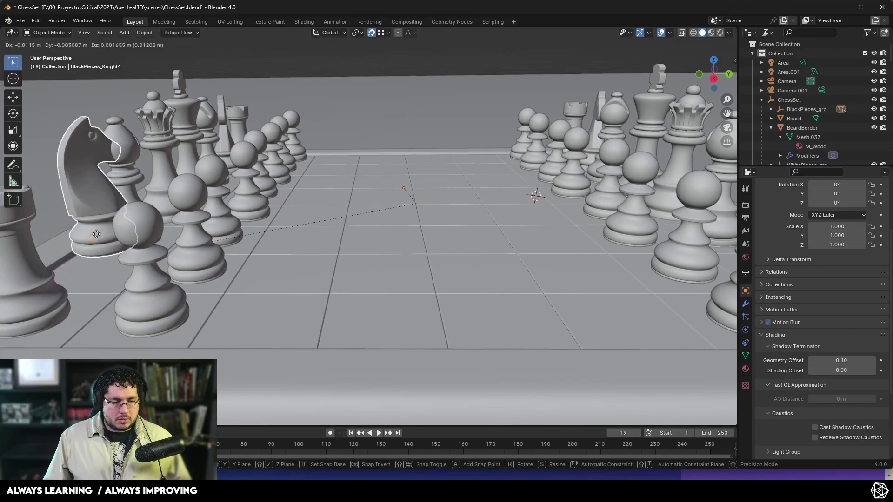
left_click_drag(179, 260, 91, 242)
right_click(92, 242)
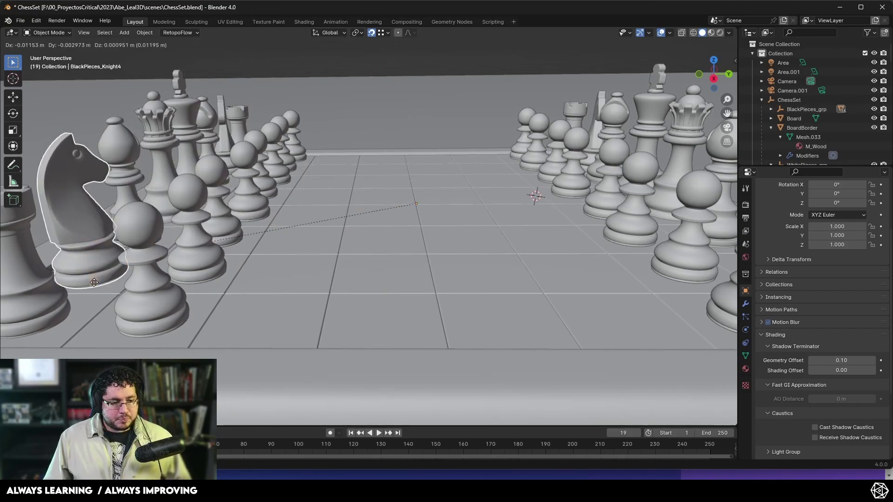
key("g")
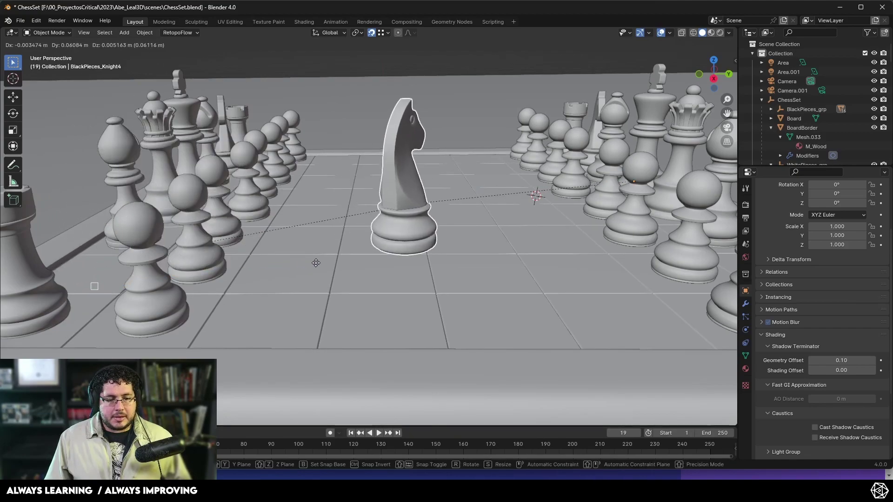
left_click_drag(444, 251, 290, 297)
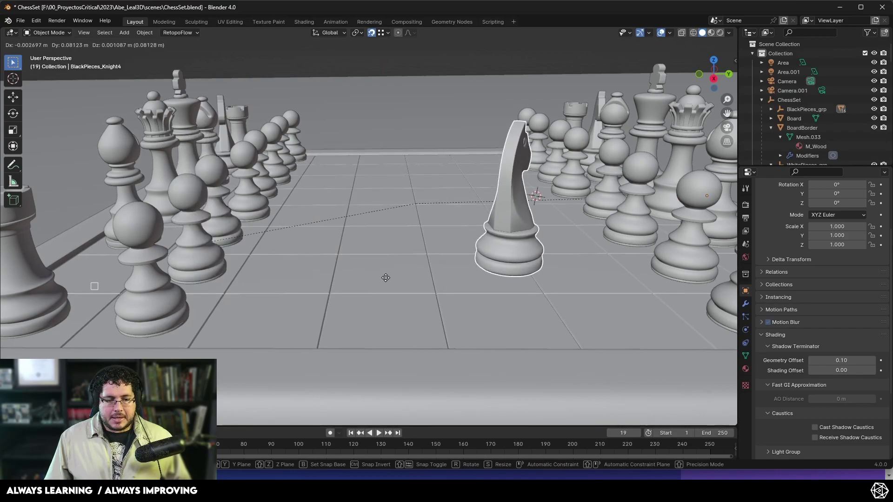
right_click(385, 277)
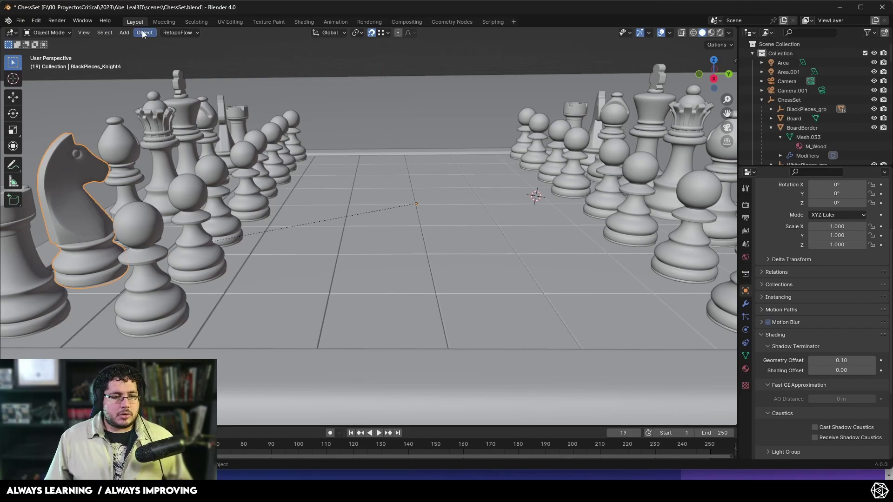
Step: Set the front black pawn's origin to Center of Mass (Surface) and place it in the front row
left_click(149, 226)
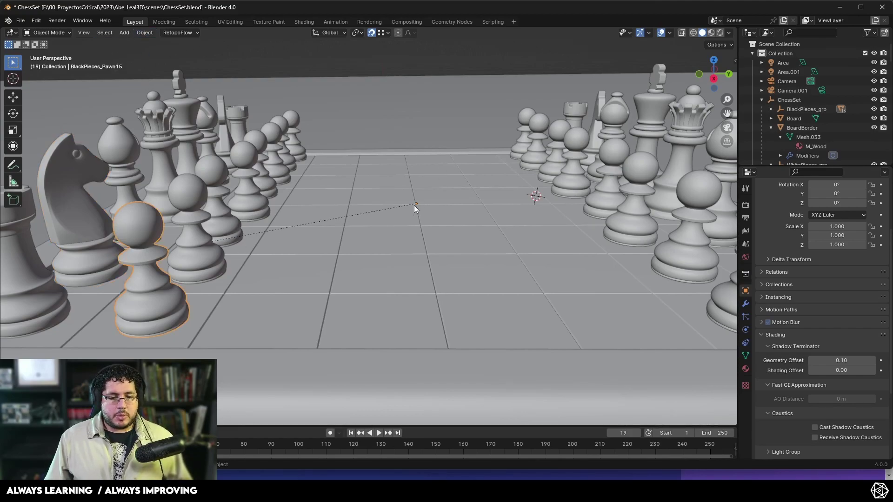
left_click(140, 33)
mouse_move(195, 53)
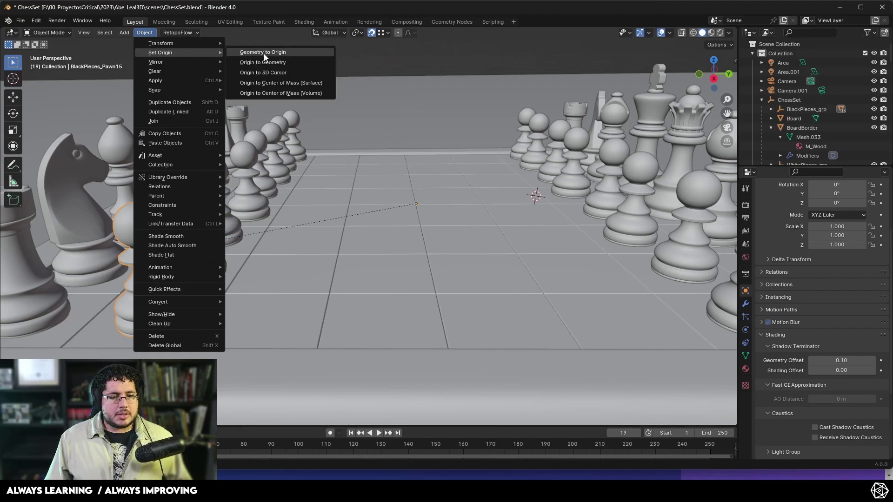
left_click(279, 83)
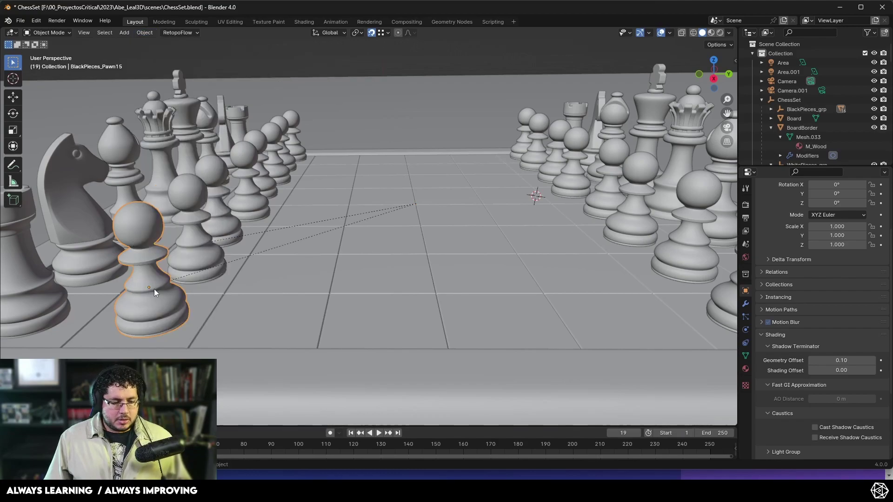
key("g")
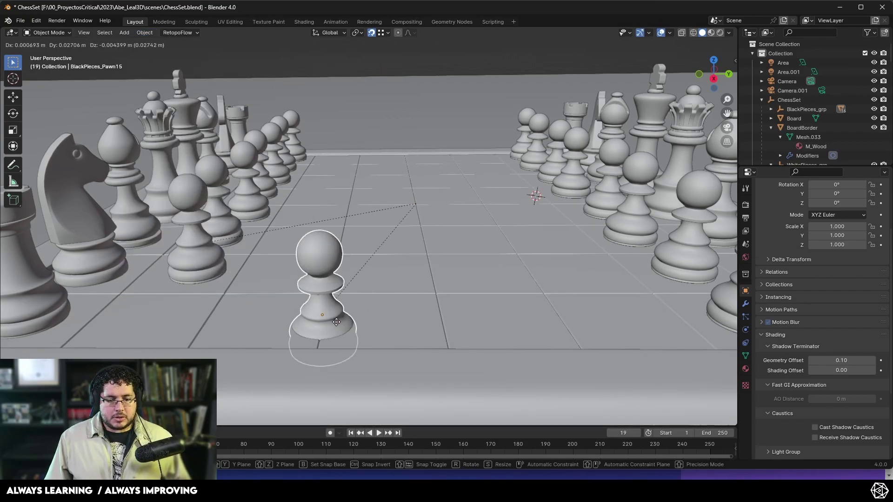
left_click(161, 292)
Step: Set Snap With to Center and test-move the pawn, cancelling to return it
left_click(380, 34)
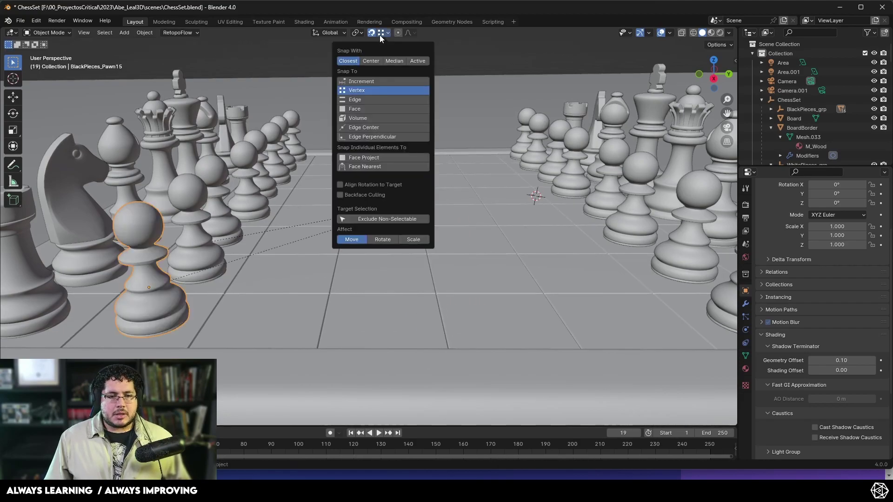
left_click(378, 60)
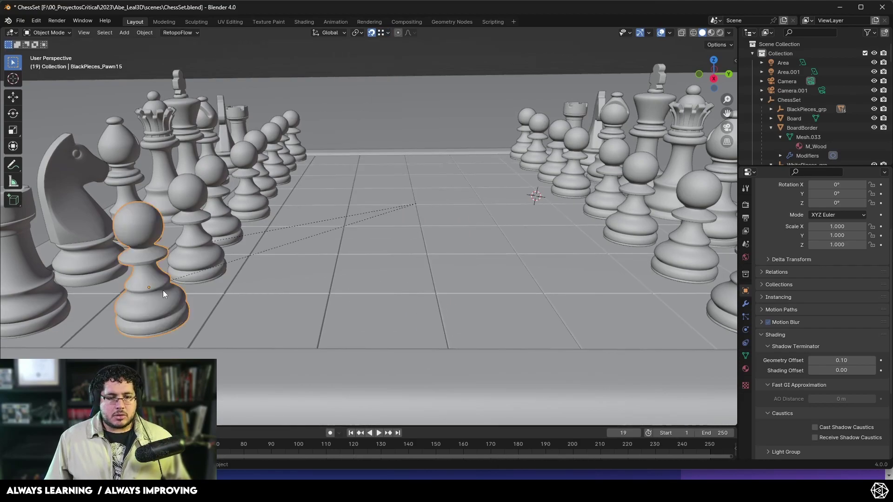
key("g")
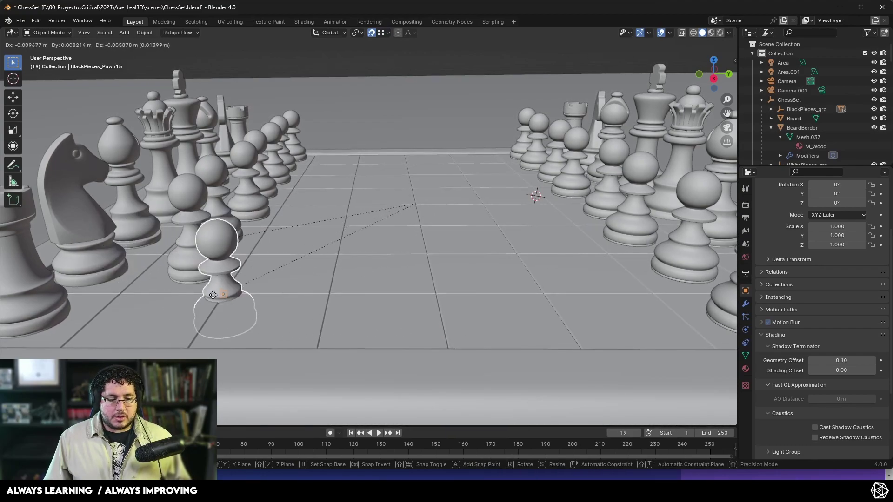
key("Escape")
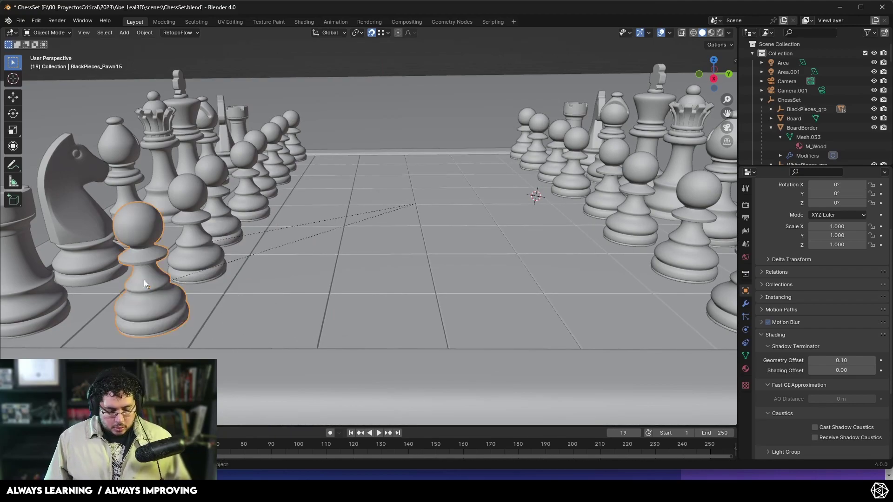
key("g")
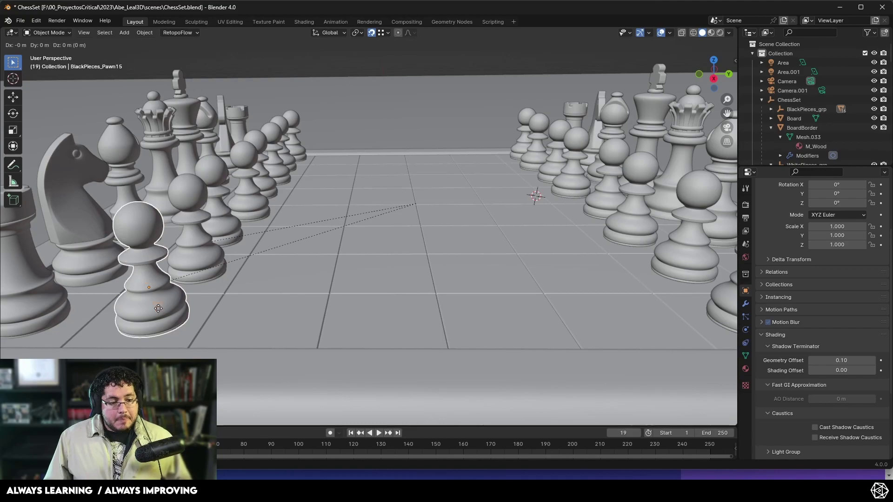
left_click(162, 334)
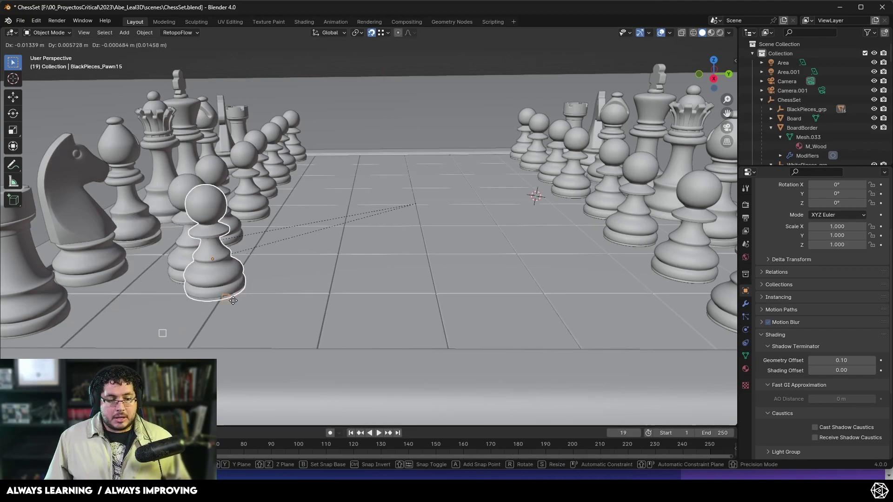
left_click_drag(333, 289, 428, 295)
right_click(439, 294)
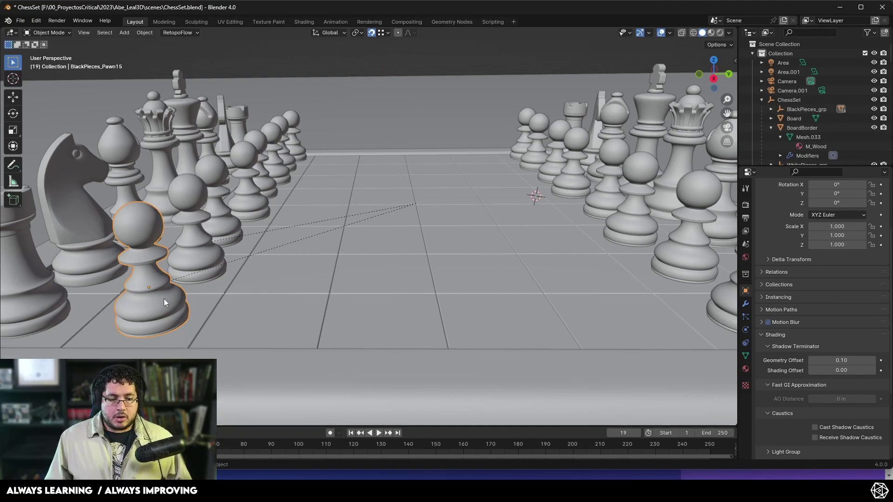
Step: Move the front black pawn along the global Y axis to the board's centre
key("g")
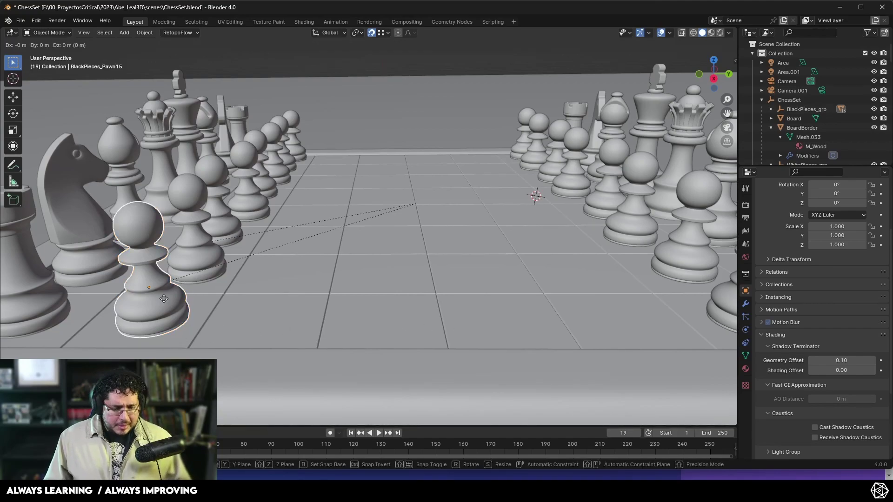
key("y")
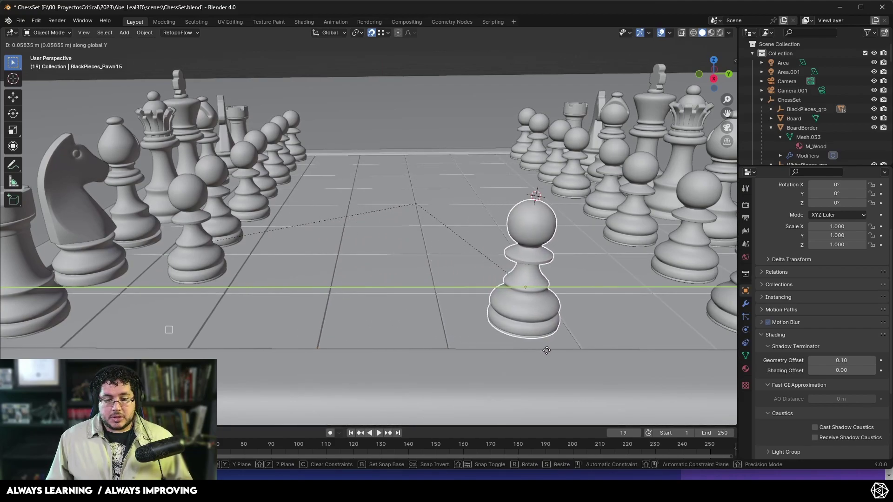
left_click(401, 343)
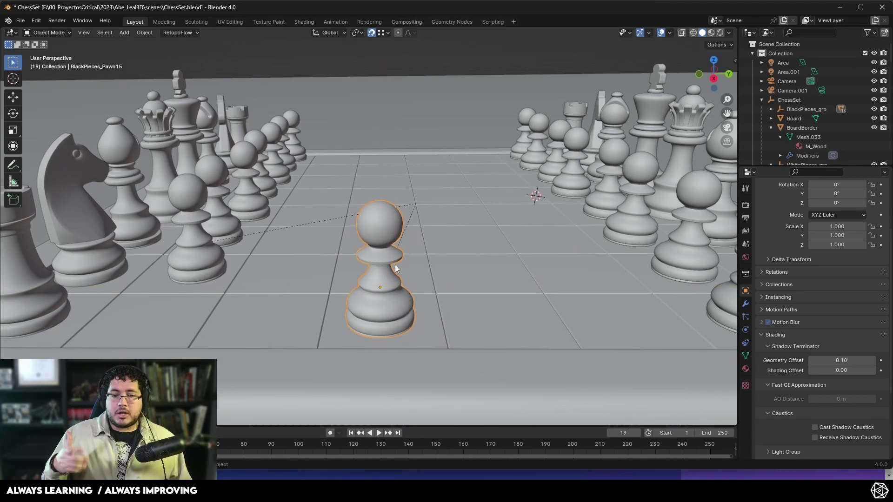
middle_click_drag(392, 272, 417, 233)
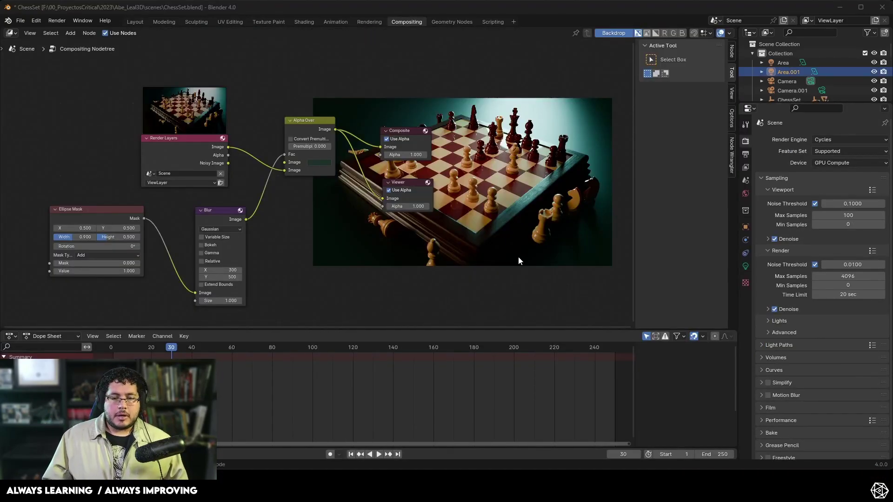
Step: Pack Render Layers and Alpha Over left, with Composite above and Viewer below Alpha Over
mouse_move(342, 182)
middle_mouse_down()
mouse_move(298, 179)
mouse_move(328, 179)
middle_mouse_up()
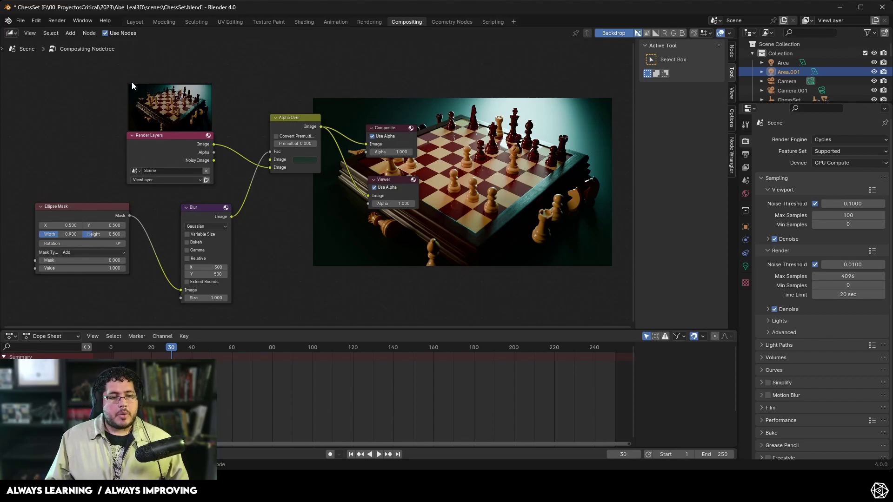
left_click_drag(180, 118, 153, 112)
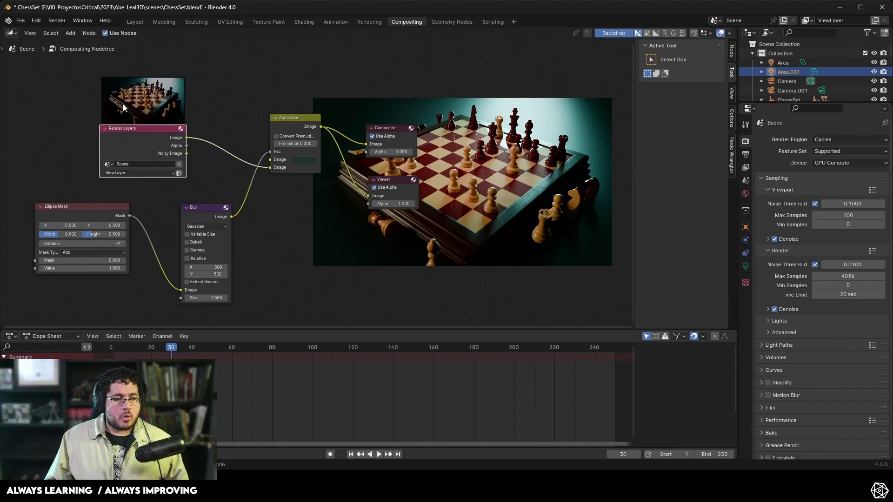
left_click_drag(281, 117, 230, 117)
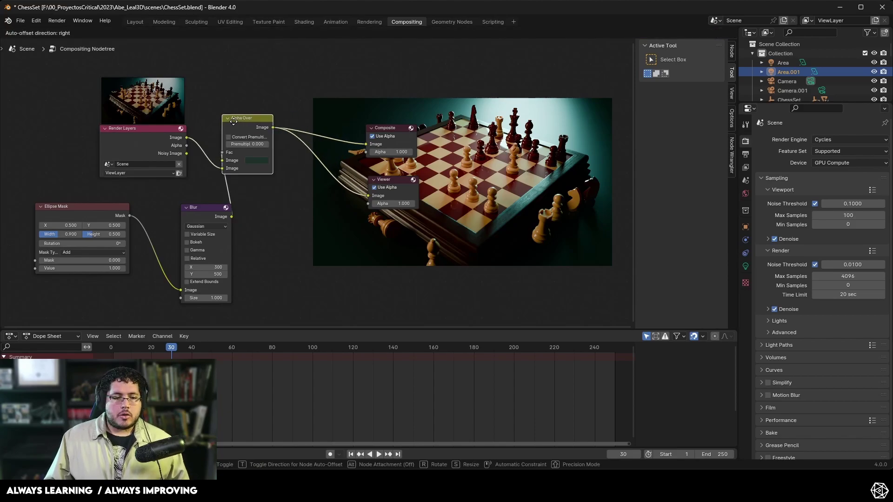
left_click_drag(388, 129, 300, 79)
left_click_drag(387, 180, 268, 206)
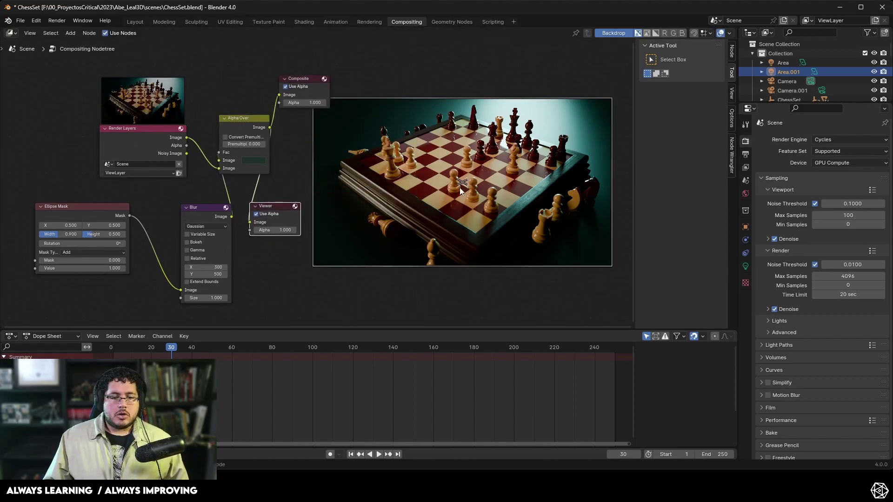
left_click(507, 285)
scroll(498, 187, "up", 2)
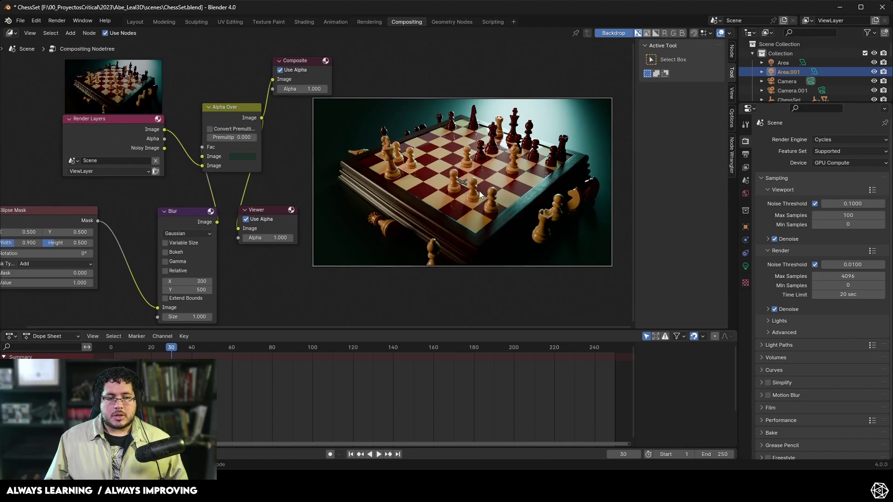
scroll(495, 281, "down", 1)
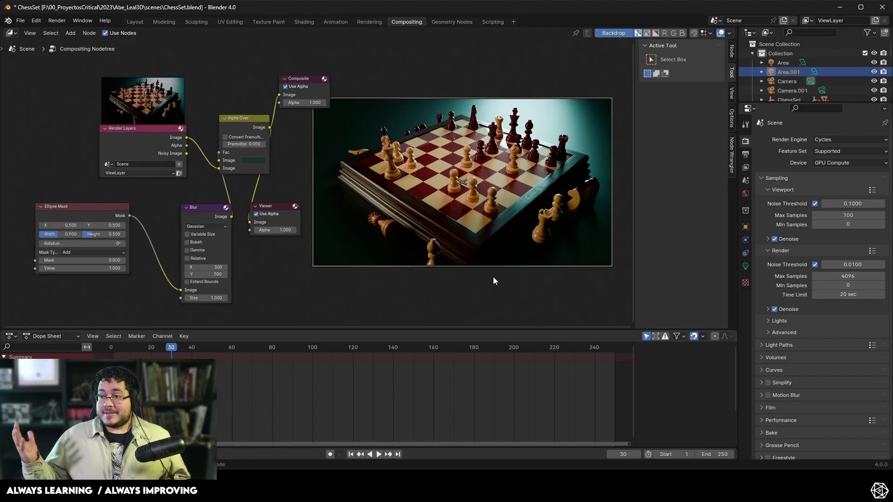